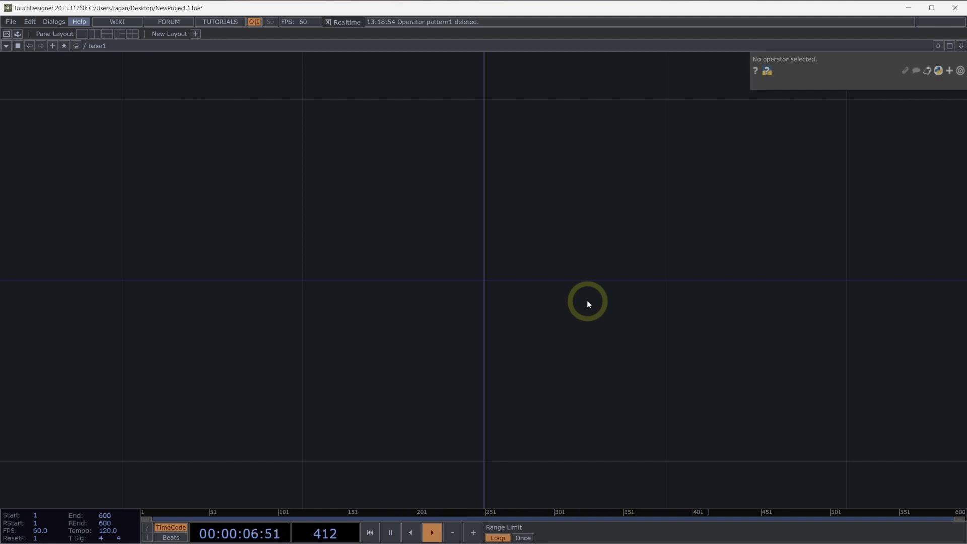
Add a Pattern CHOP to the empty network and set its length to 10 samples.
{"action": "double_click", "coordinate": [413, 235]}
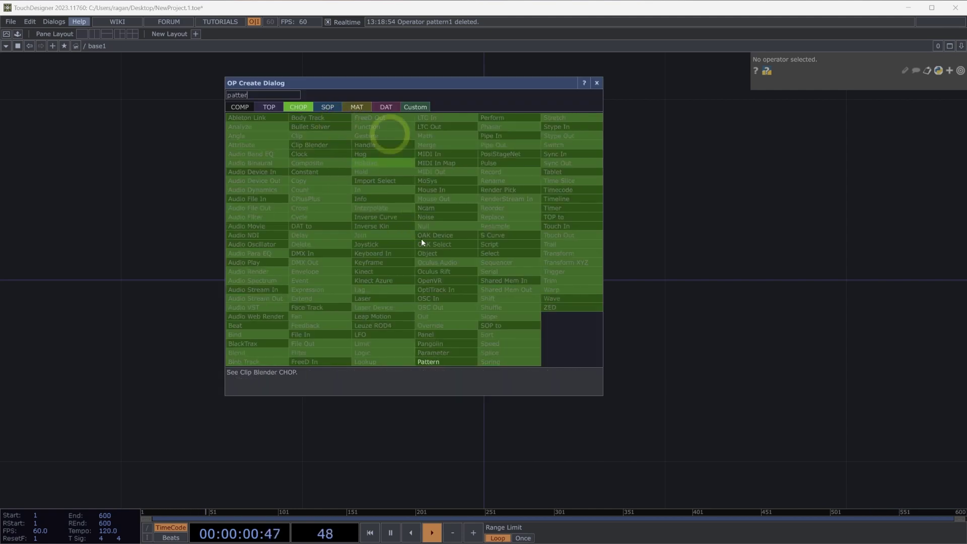
{"action": "left_click", "coordinate": [471, 361]}
{"action": "left_click", "coordinate": [494, 226]}
{"action": "left_click_drag", "start_coordinate": [492, 226], "coordinate": [422, 195]}
{"action": "left_click_drag", "start_coordinate": [580, 331], "coordinate": [423, 386]}
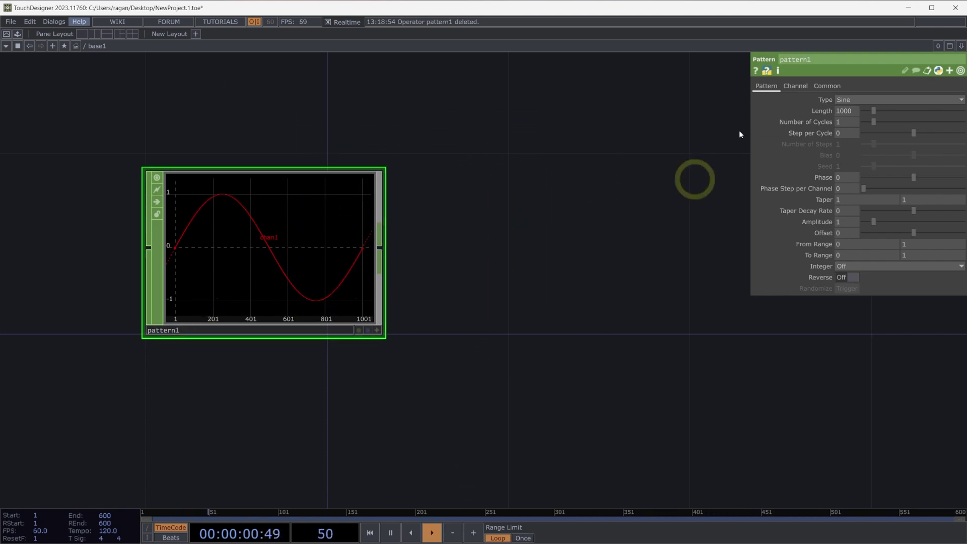
{"action": "type", "text": "10"}
{"action": "key", "text": "Return"}
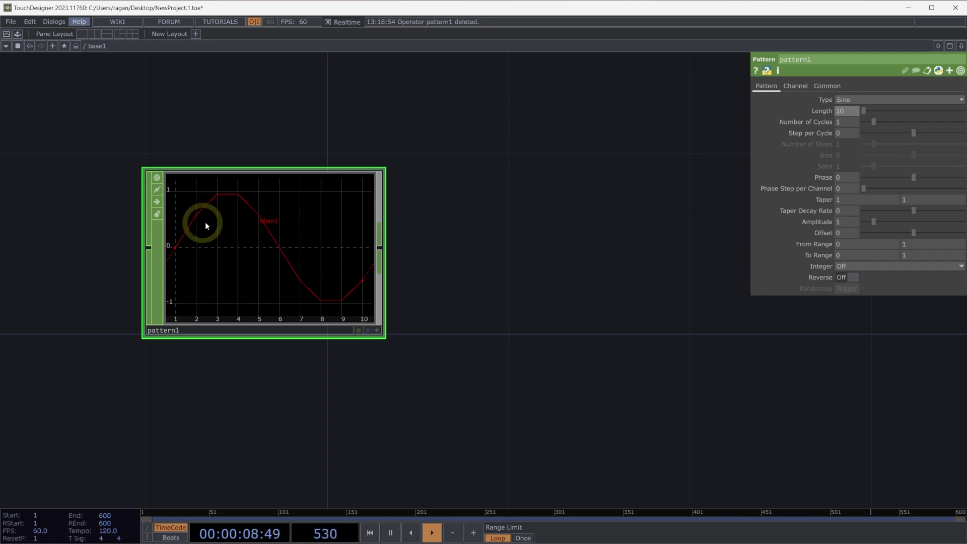
Turn on Dot per Sample in the Pattern CHOP's viewer.
{"action": "left_click", "coordinate": [377, 331]}
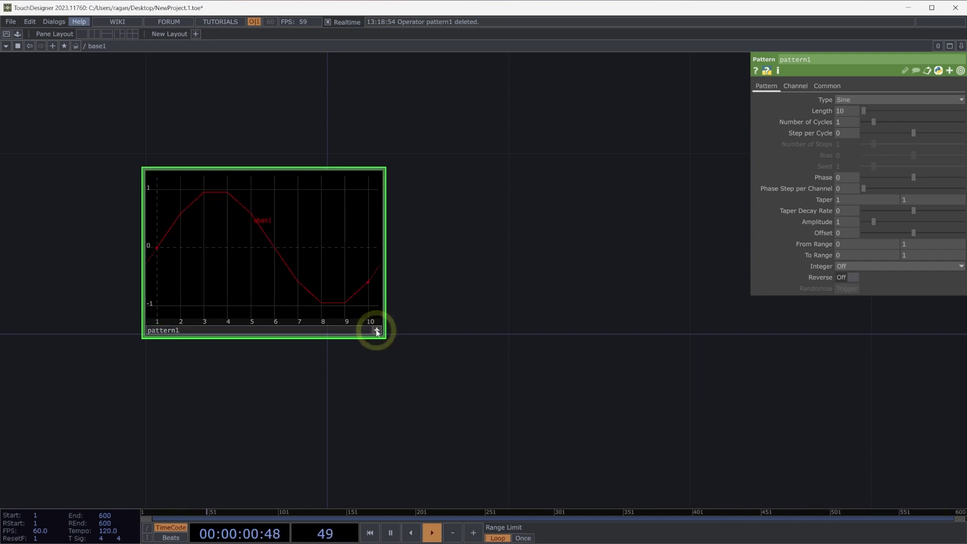
{"action": "right_click", "coordinate": [324, 259]}
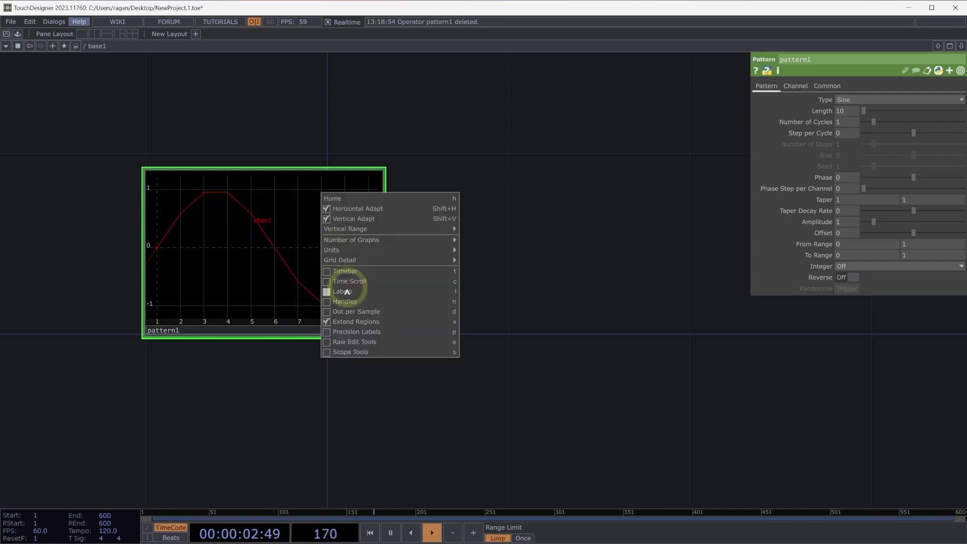
{"action": "left_click", "coordinate": [349, 312]}
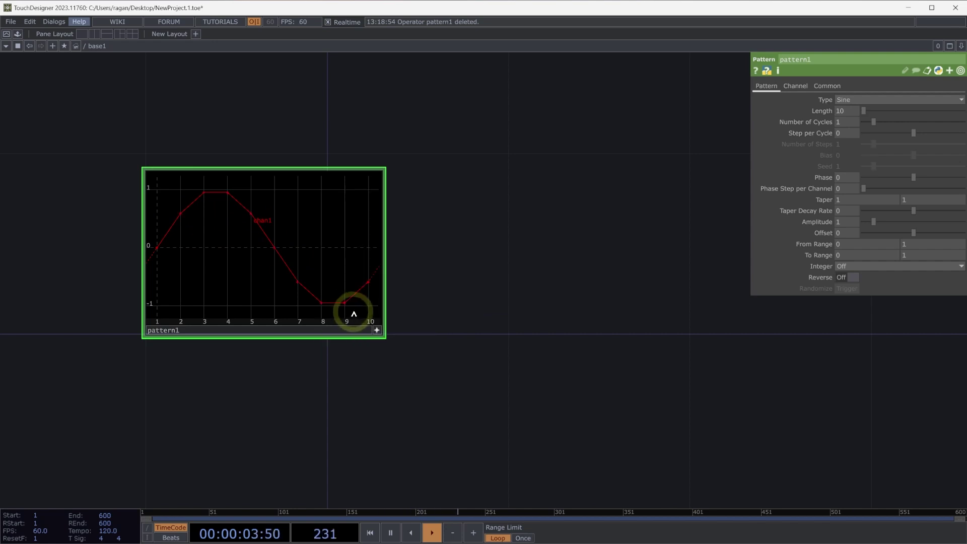
{"action": "left_click", "coordinate": [377, 330]}
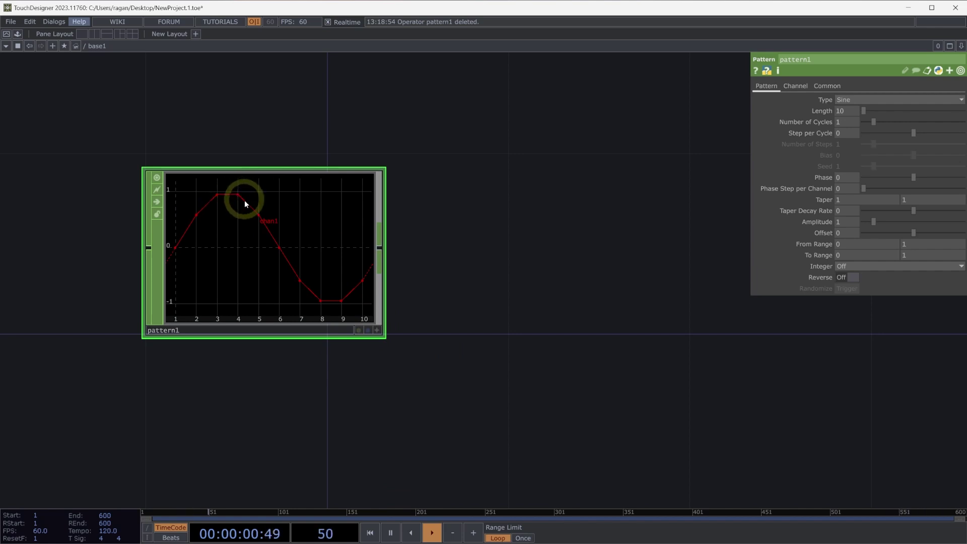
Connect a CHOP to DAT to the output of the Pattern CHOP and place it beside it.
{"action": "left_click", "coordinate": [380, 248]}
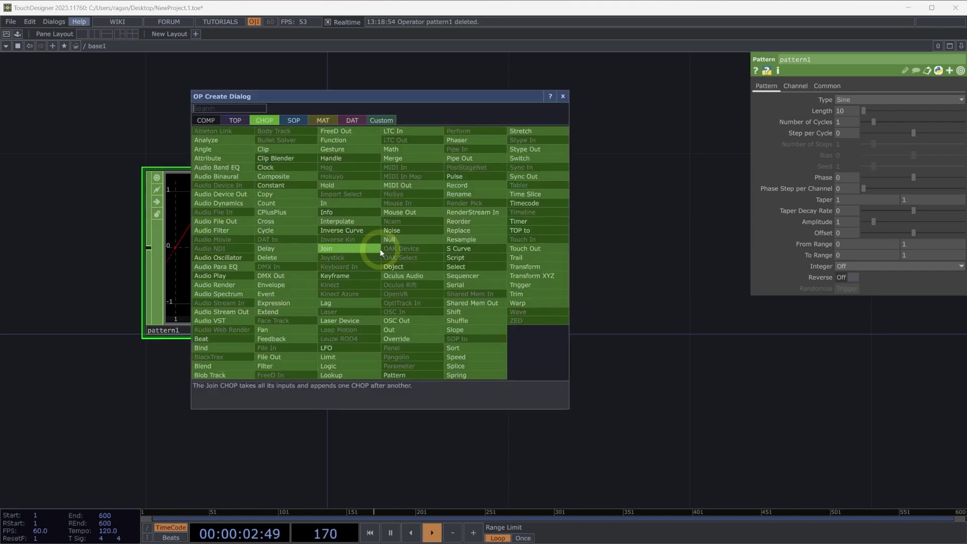
{"action": "left_click", "coordinate": [346, 119]}
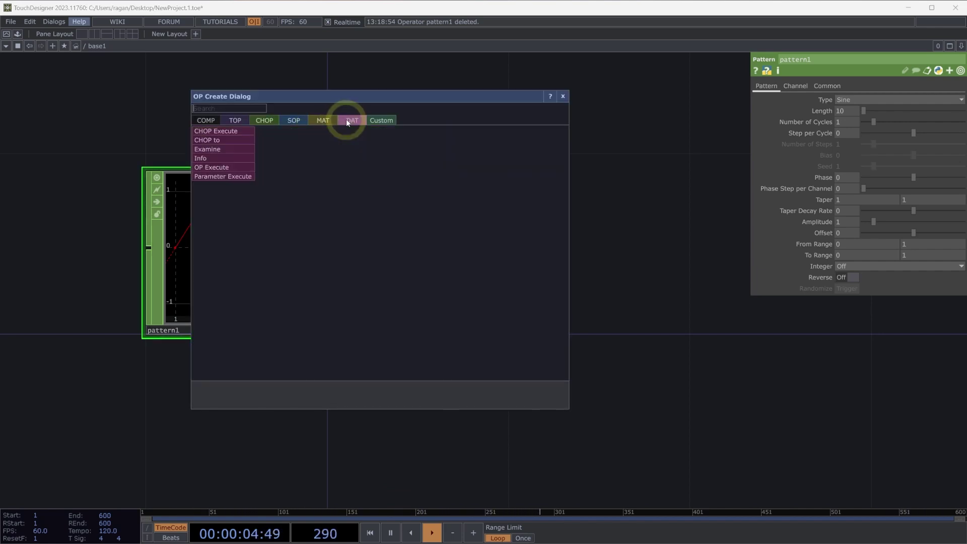
{"action": "left_click", "coordinate": [231, 141]}
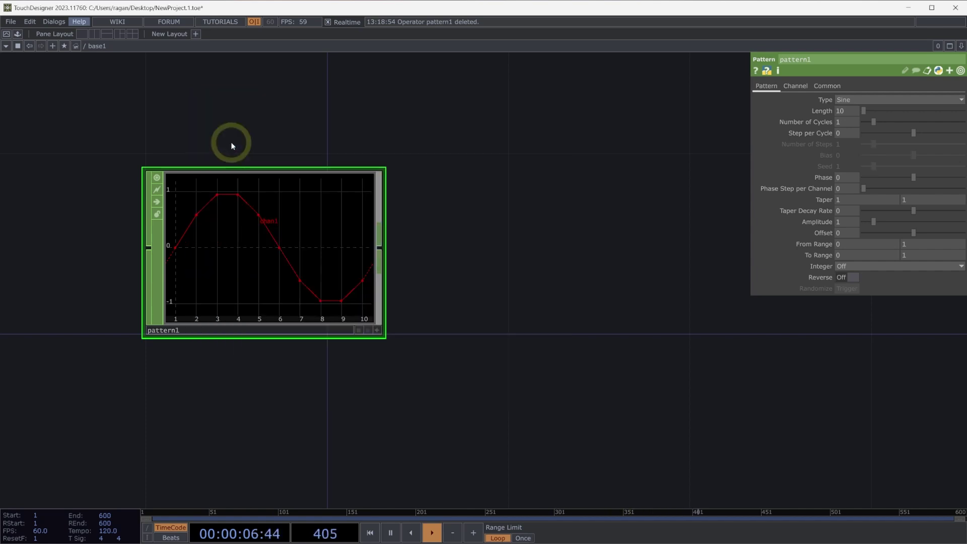
{"action": "left_click", "coordinate": [640, 240]}
{"action": "left_click_drag", "start_coordinate": [553, 239], "coordinate": [534, 257]}
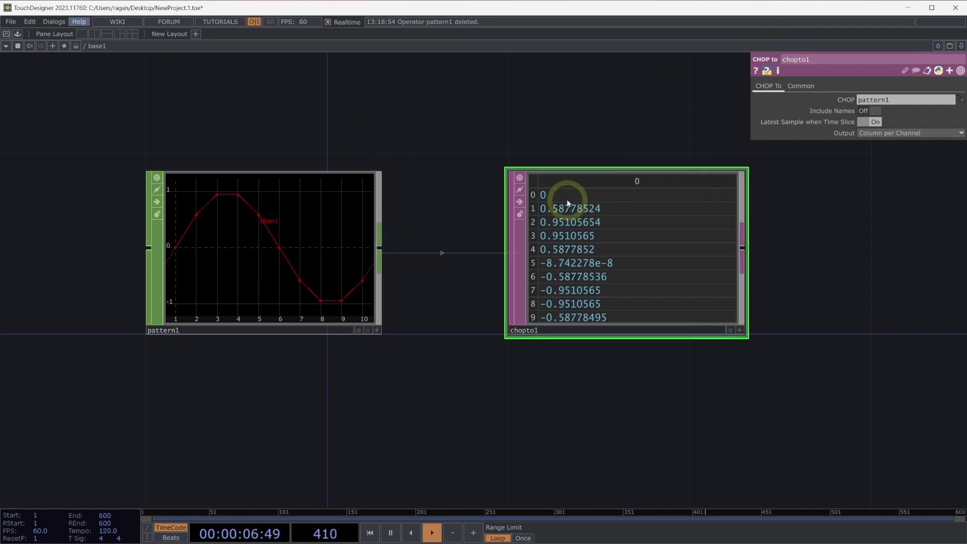
Add a second channel named chan2 to the Pattern CHOP's channel names.
{"action": "left_click", "coordinate": [298, 218]}
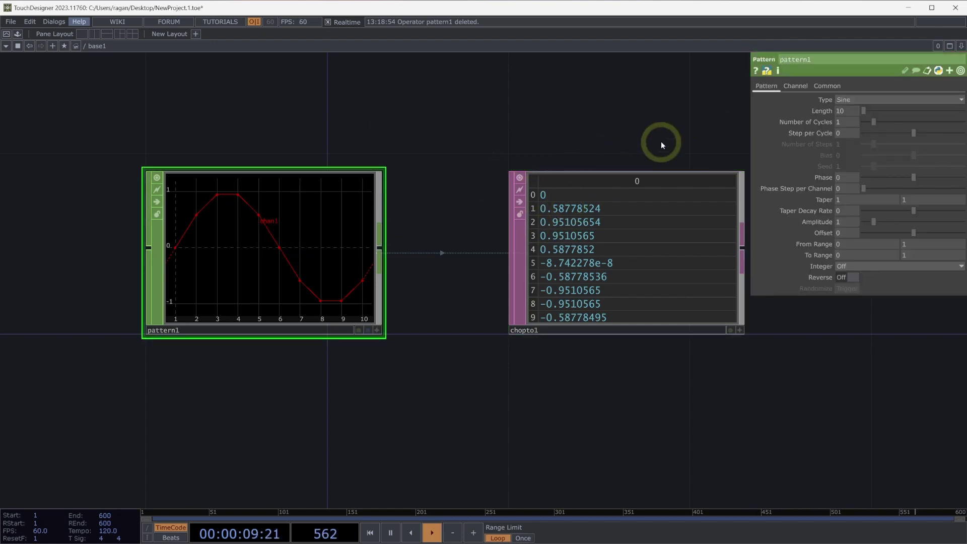
{"action": "left_click", "coordinate": [794, 87]}
{"action": "left_click", "coordinate": [879, 101]}
{"action": "type", "text": "chan1 chan2"}
{"action": "key", "text": "Return"}
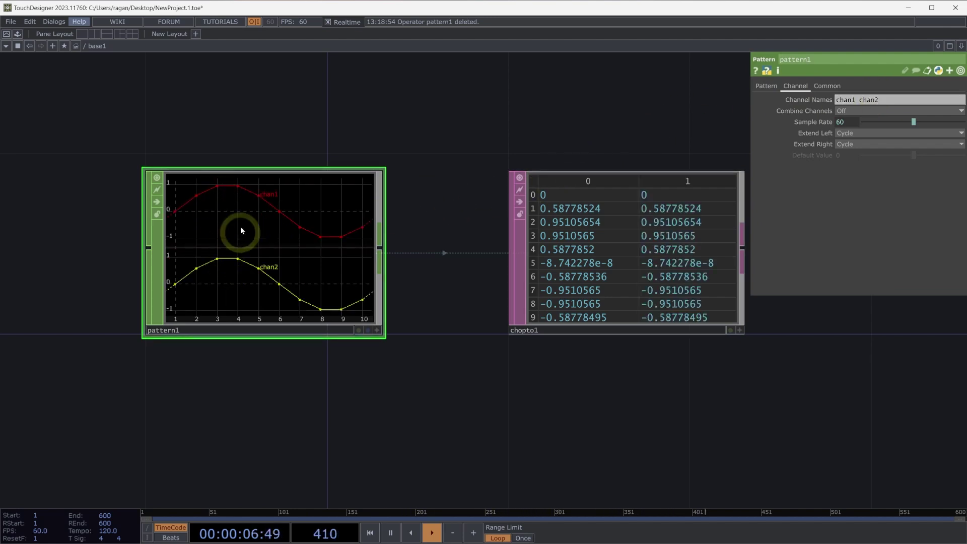
Set the Pattern CHOP's phase to the expression me.chanIndex/me.numChans.
{"action": "left_click", "coordinate": [768, 87]}
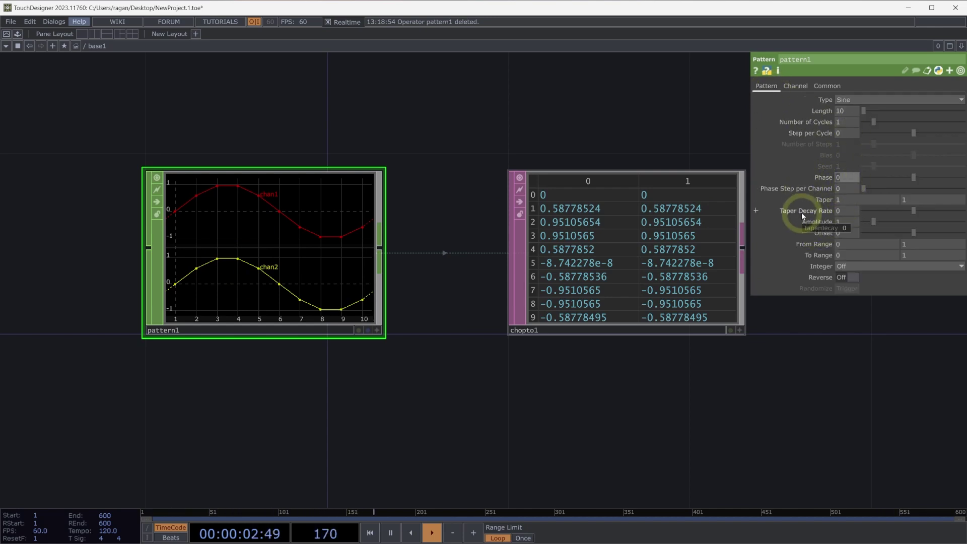
{"action": "left_click", "coordinate": [830, 178]}
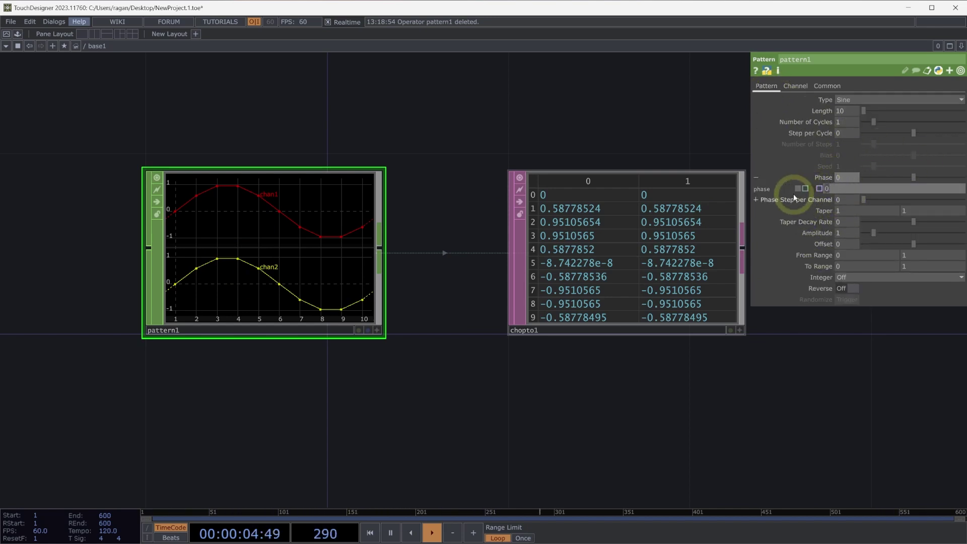
{"action": "type", "text": "me.chanIndex/"}
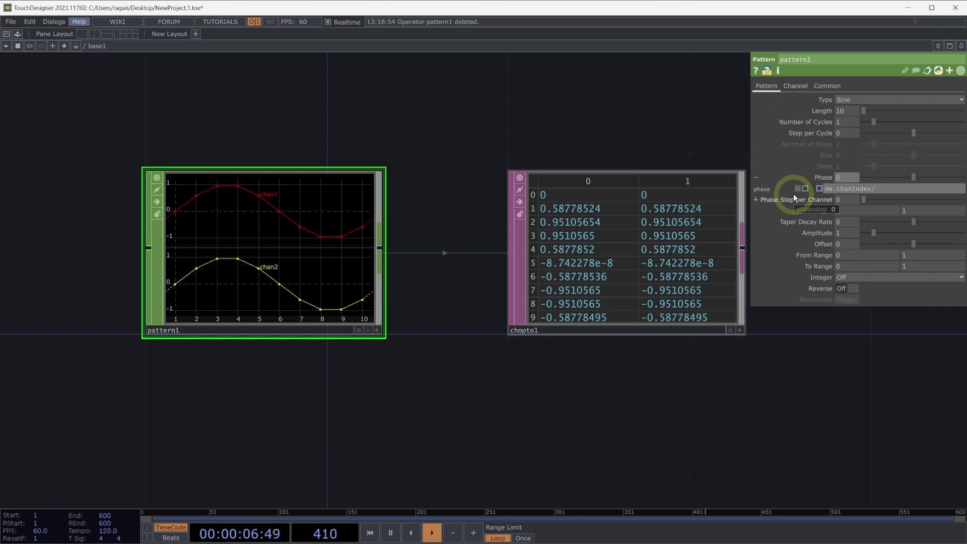
{"action": "type", "text": "mennumchans"}
{"action": "key", "text": "Return"}
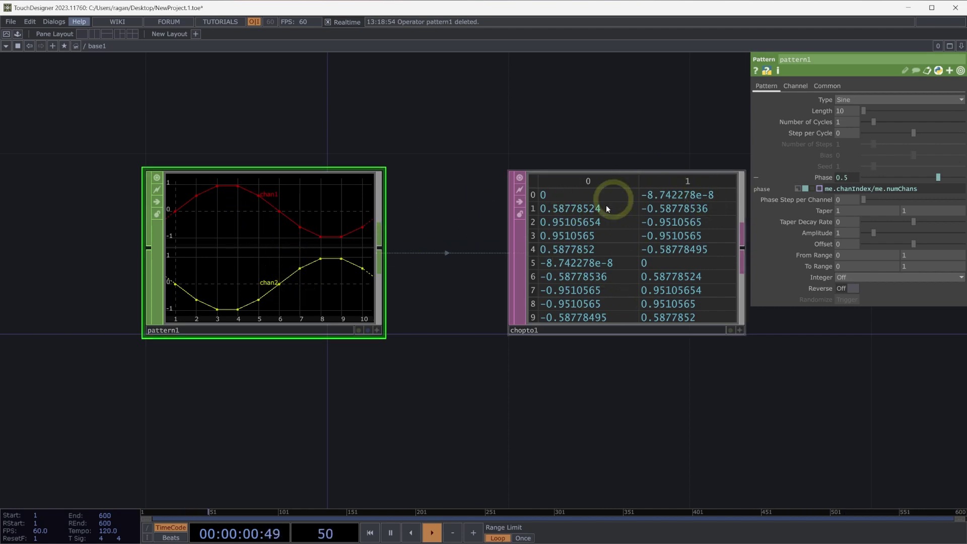
Include channel names in the CHOP to DAT and set its output to Row per Channel.
{"action": "left_click_drag", "start_coordinate": [641, 143], "coordinate": [598, 155]}
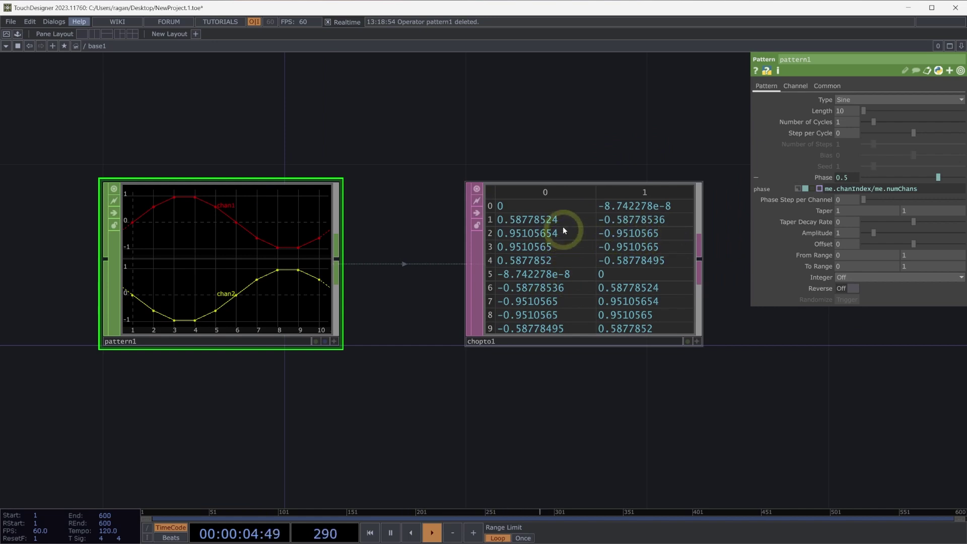
{"action": "left_click", "coordinate": [636, 218]}
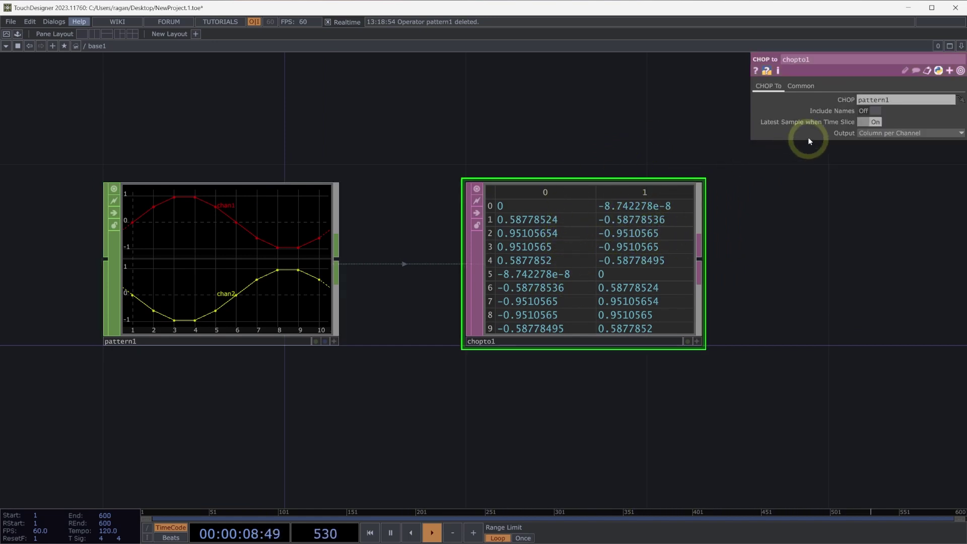
{"action": "left_click", "coordinate": [863, 111]}
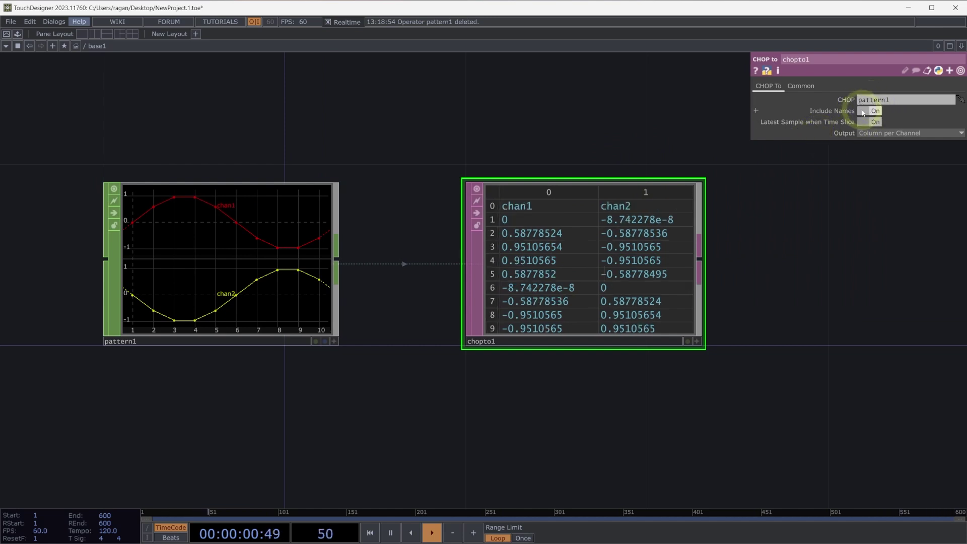
{"action": "left_click", "coordinate": [600, 194]}
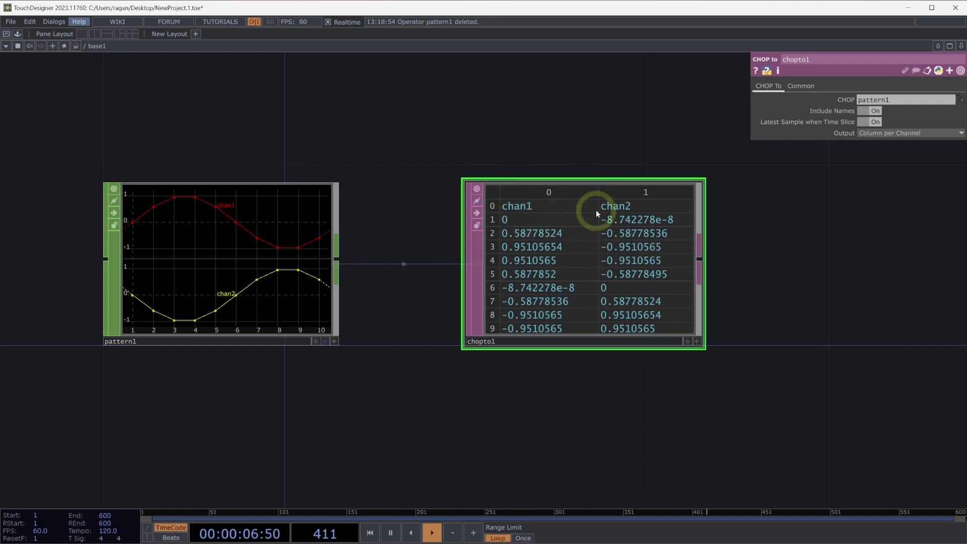
{"action": "left_click", "coordinate": [882, 133]}
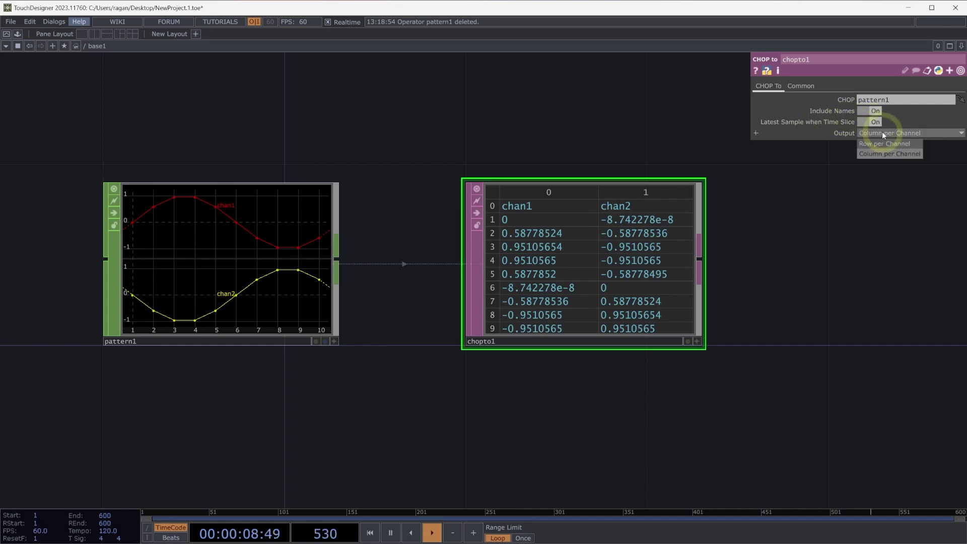
{"action": "left_click", "coordinate": [888, 143]}
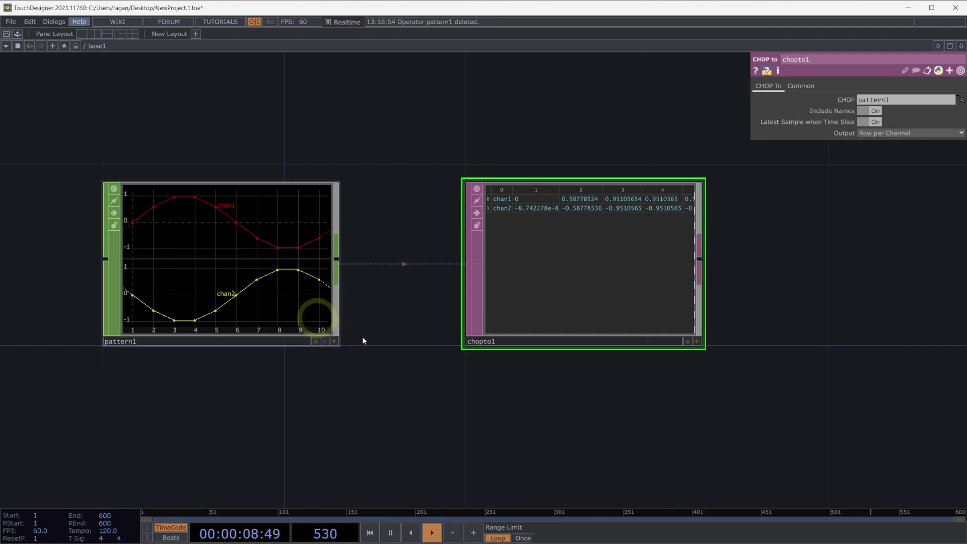
Add a Circle SOP in an empty area of the network away from the pattern operators.
{"action": "left_click_drag", "start_coordinate": [673, 400], "coordinate": [217, 361]}
{"action": "scroll", "coordinate": [446, 363], "scroll_direction": "down", "scroll_amount": 3}
{"action": "left_click_drag", "start_coordinate": [544, 360], "coordinate": [217, 342]}
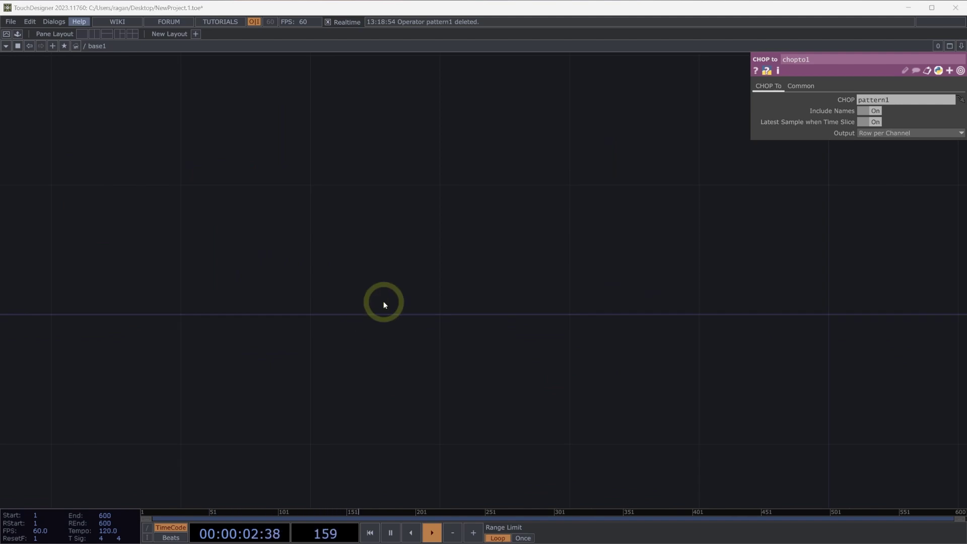
{"action": "key", "text": "Tab"}
{"action": "key", "text": "shift+Tab"}
{"action": "key", "text": "shift+Tab"}
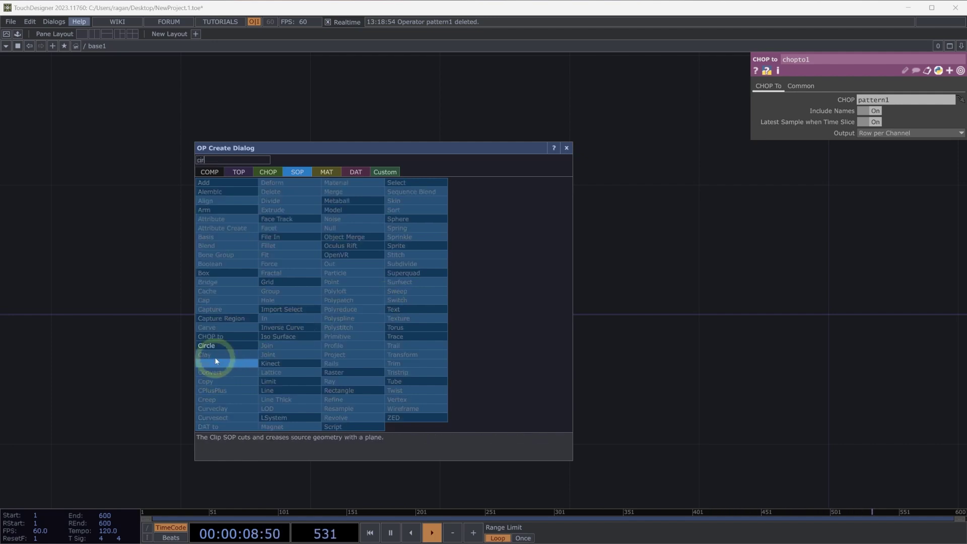
{"action": "left_click", "coordinate": [244, 336]}
{"action": "left_click", "coordinate": [422, 244]}
{"action": "left_click_drag", "start_coordinate": [419, 243], "coordinate": [396, 257]}
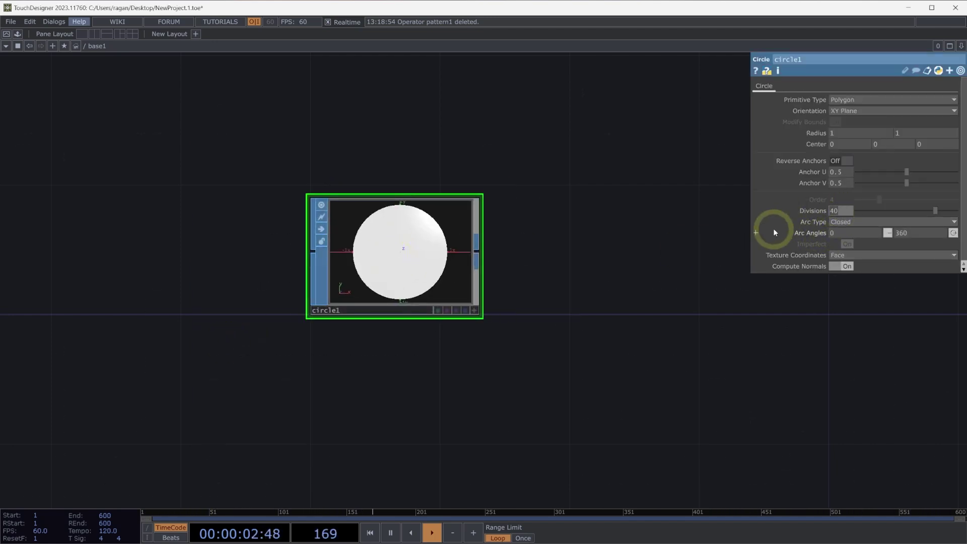
Set the Circle SOP's divisions to 6.
{"action": "type", "text": "6"}
{"action": "key", "text": "Return"}
{"action": "left_click_drag", "start_coordinate": [619, 293], "coordinate": [555, 264]}
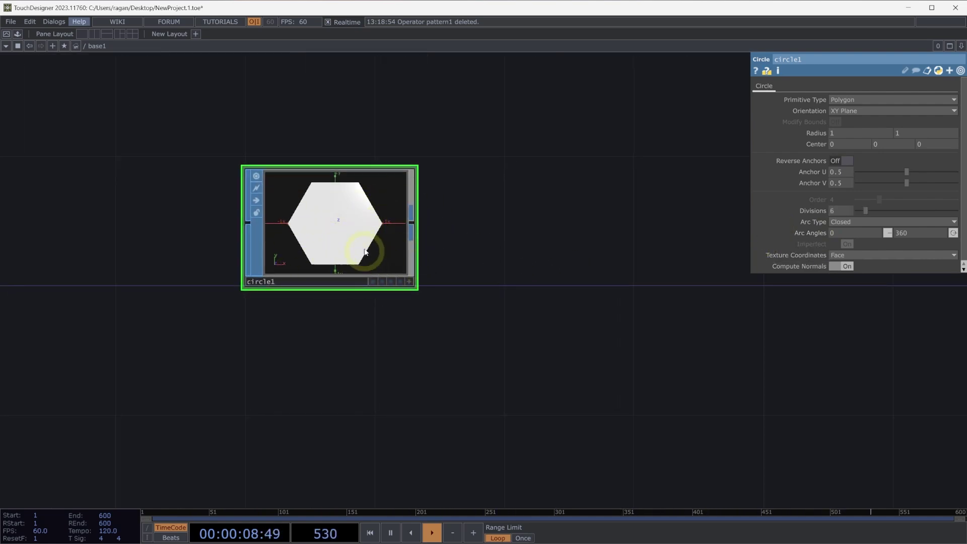
Show the point positions for all geometry in the Circle SOP's viewer and close the display options.
{"action": "scroll", "coordinate": [342, 219], "scroll_direction": "up", "scroll_amount": 3}
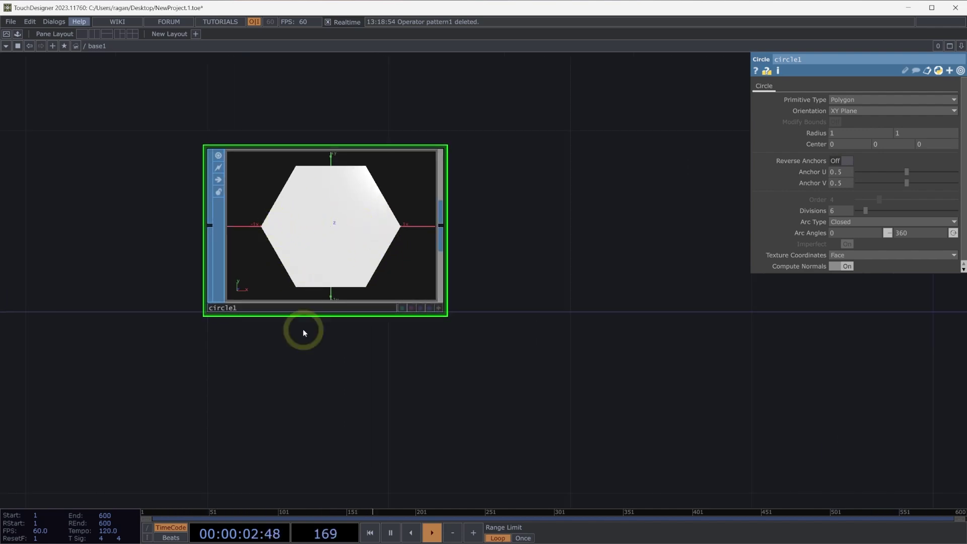
{"action": "scroll", "coordinate": [333, 254], "scroll_direction": "up", "scroll_amount": 3}
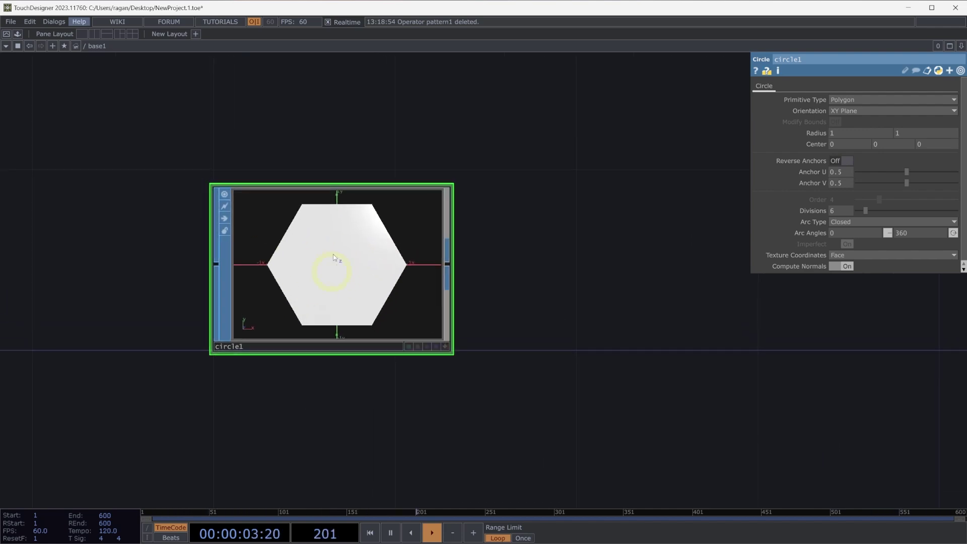
{"action": "right_click", "coordinate": [432, 216]}
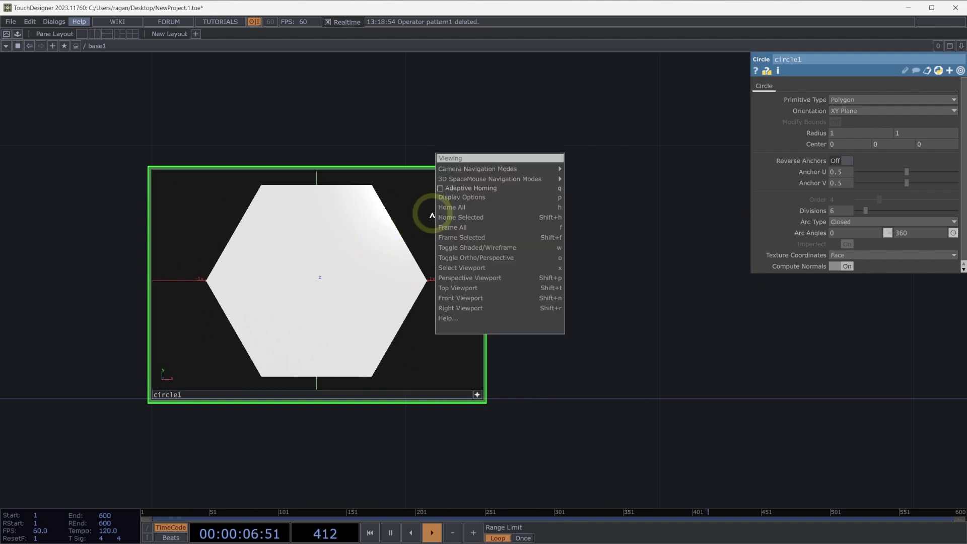
{"action": "left_click", "coordinate": [471, 198]}
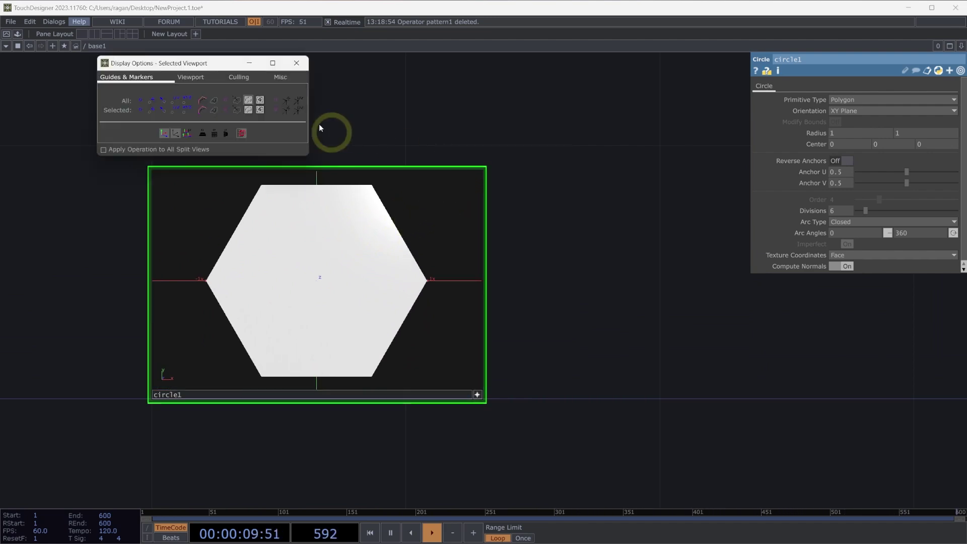
{"action": "left_click", "coordinate": [185, 100]}
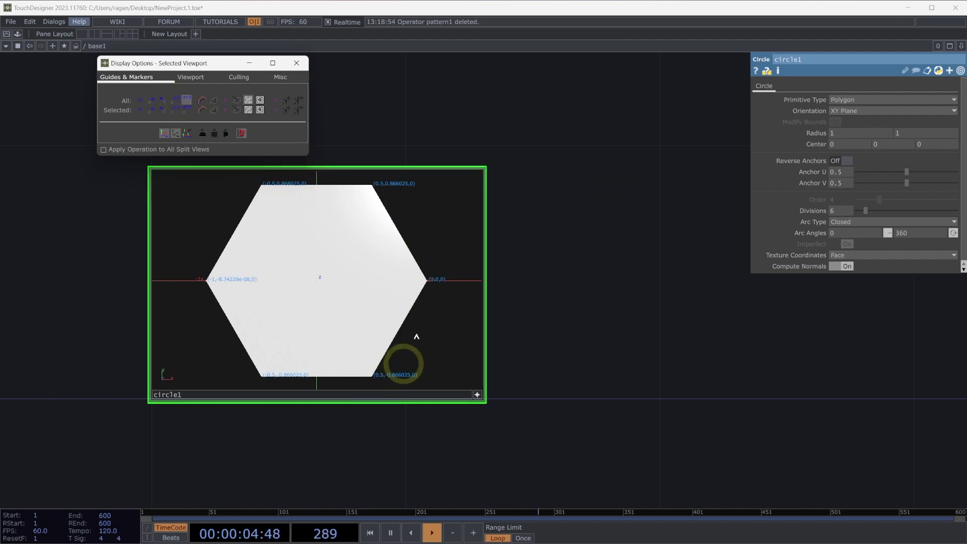
{"action": "mouse_move", "coordinate": [376, 279]}
{"action": "left_mouse_down"}
{"action": "mouse_move", "coordinate": [404, 271]}
{"action": "mouse_move", "coordinate": [413, 286]}
{"action": "mouse_move", "coordinate": [305, 277]}
{"action": "mouse_move", "coordinate": [367, 277]}
{"action": "left_mouse_up"}
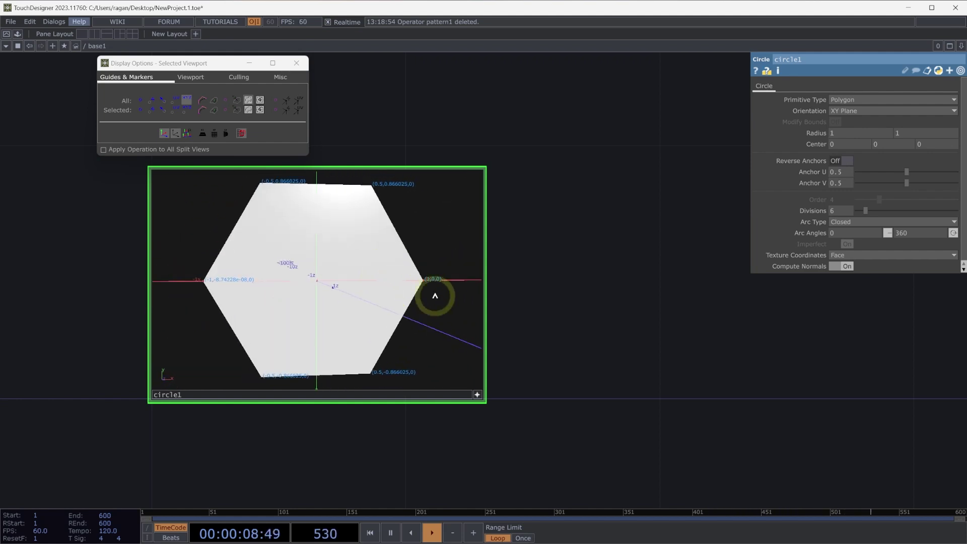
{"action": "left_click", "coordinate": [477, 395]}
{"action": "scroll", "coordinate": [543, 377], "scroll_direction": "down", "scroll_amount": 3}
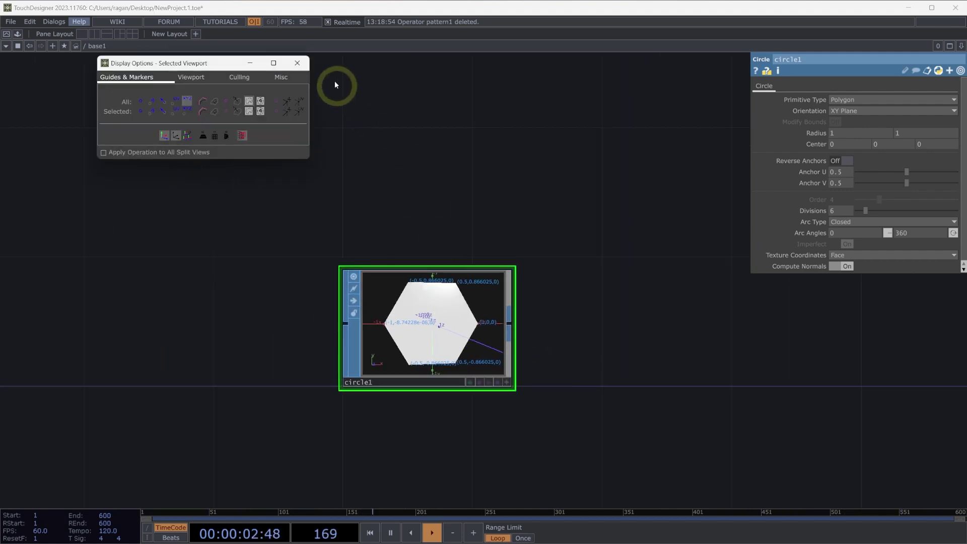
{"action": "left_click", "coordinate": [298, 63]}
Convert the Circle SOP with a SOP to DAT and place it directly below the circle.
{"action": "left_click_drag", "start_coordinate": [462, 184], "coordinate": [315, 91]}
{"action": "left_click", "coordinate": [383, 239]}
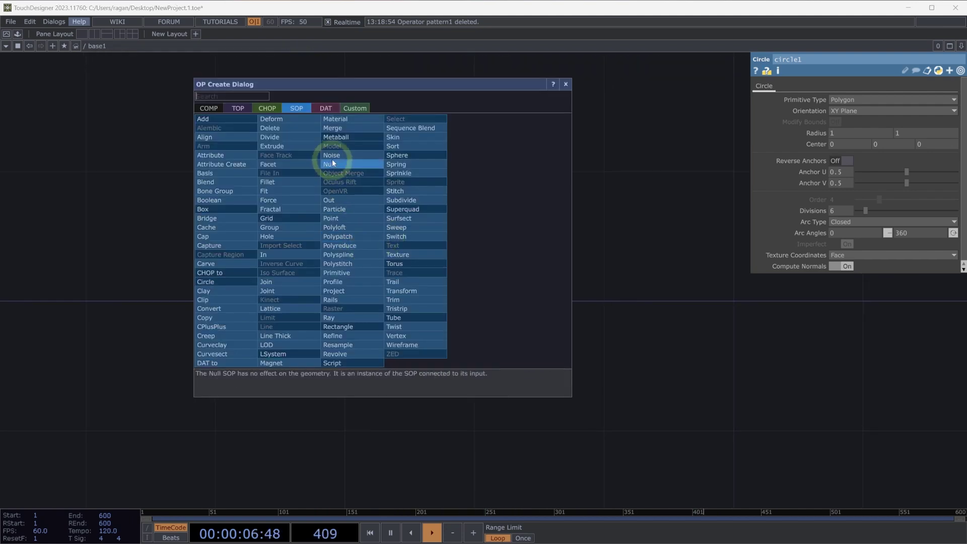
{"action": "left_click", "coordinate": [326, 109]}
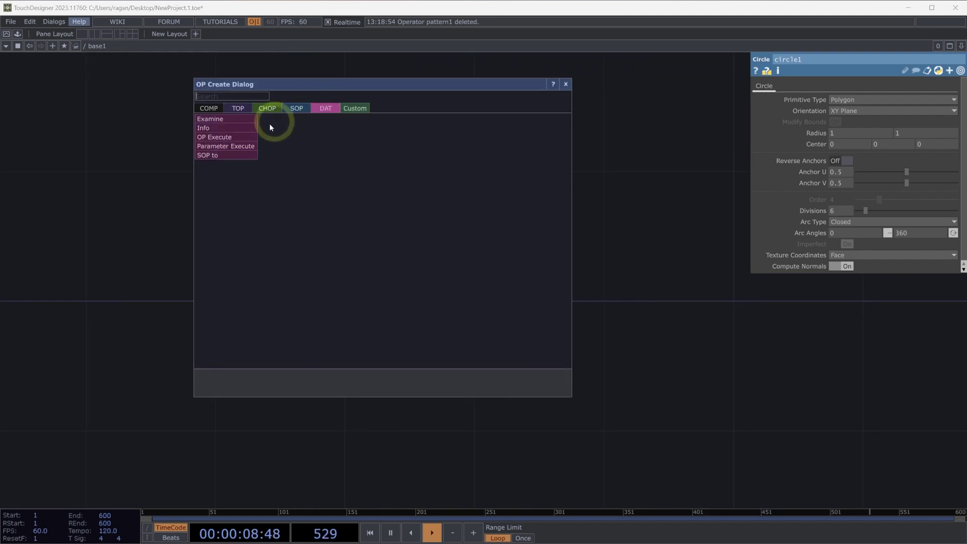
{"action": "left_click", "coordinate": [225, 158]}
{"action": "left_click", "coordinate": [295, 369]}
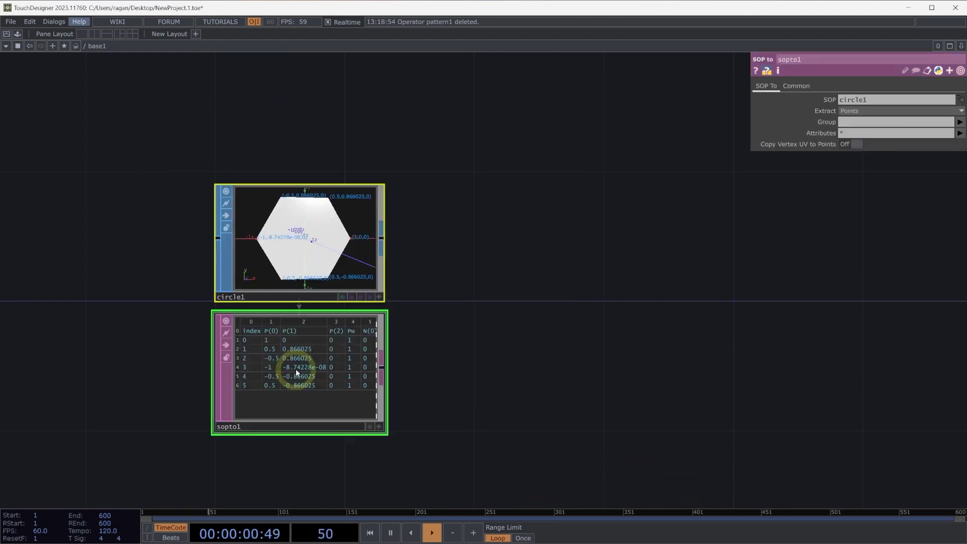
Connect a DAT to SOP to the Circle SOP's output and place it to the right of the circle.
{"action": "scroll", "coordinate": [295, 371], "scroll_direction": "up", "scroll_amount": 2}
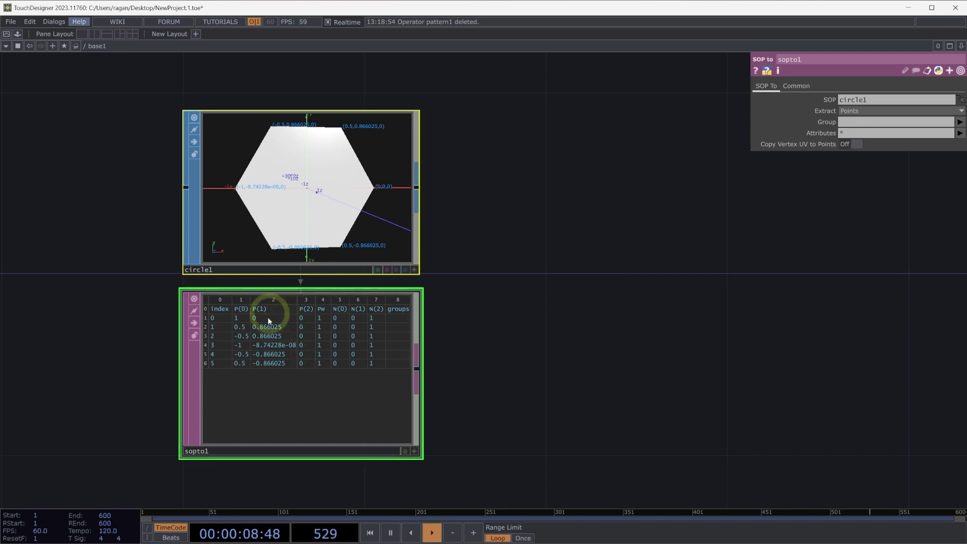
{"action": "scroll", "coordinate": [270, 315], "scroll_direction": "up", "scroll_amount": 2}
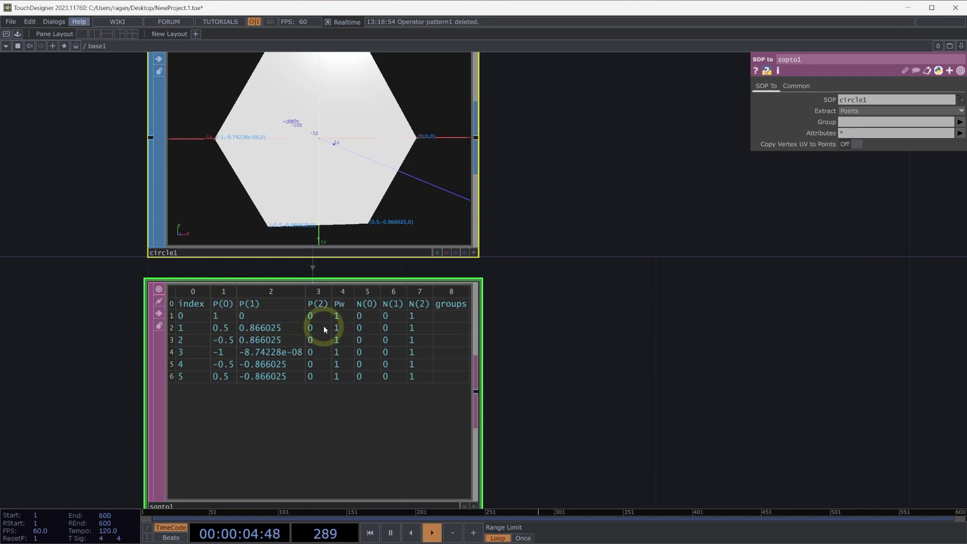
{"action": "scroll", "coordinate": [323, 326], "scroll_direction": "down", "scroll_amount": 3}
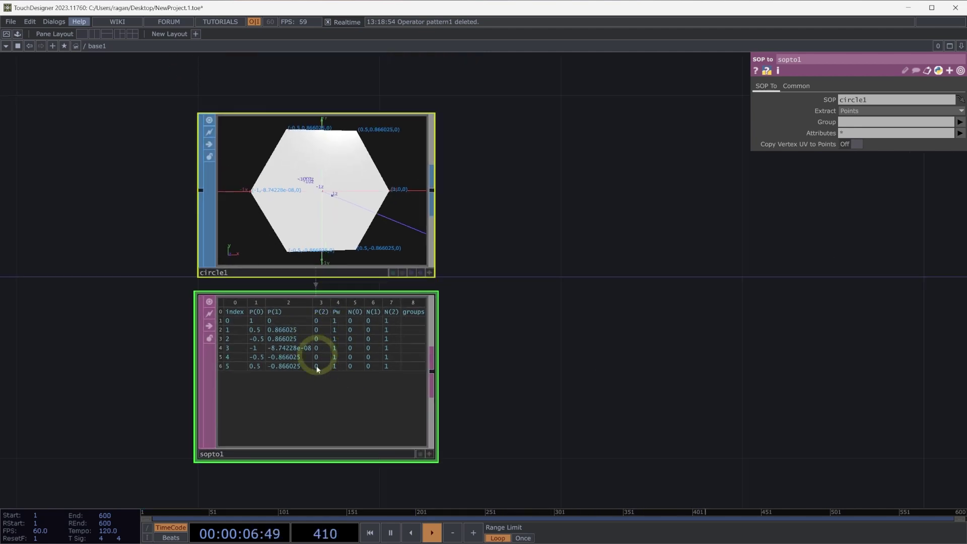
{"action": "left_click_drag", "start_coordinate": [523, 312], "coordinate": [409, 307]}
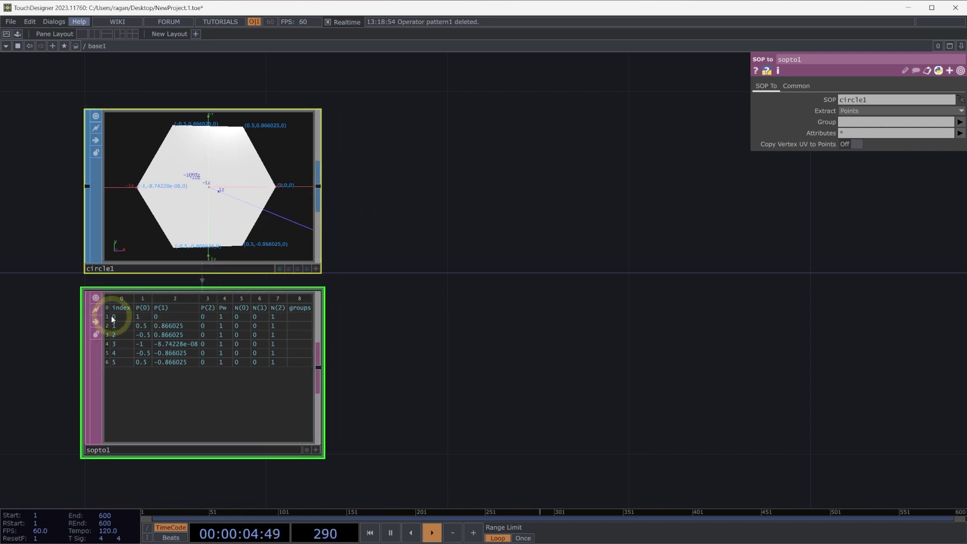
{"action": "right_click", "coordinate": [320, 192]}
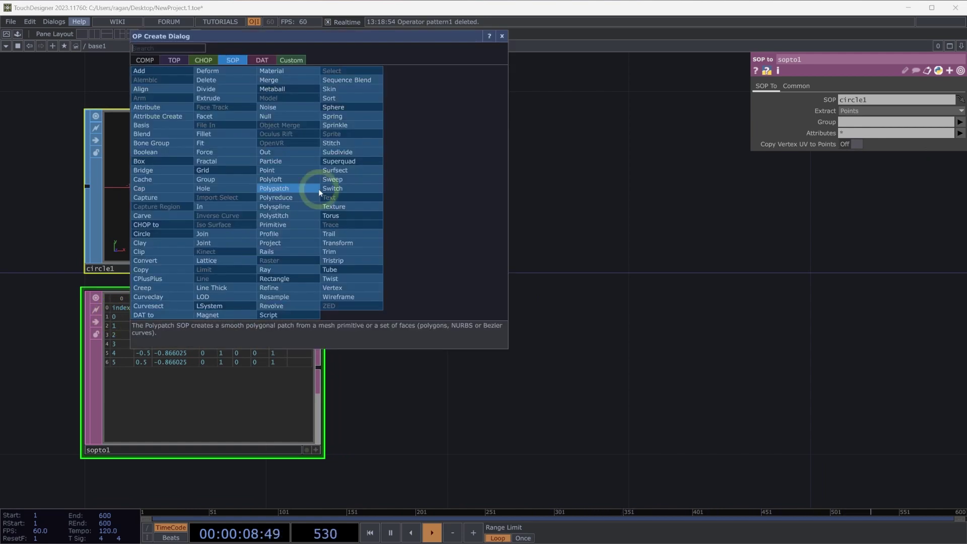
{"action": "left_click", "coordinate": [157, 317]}
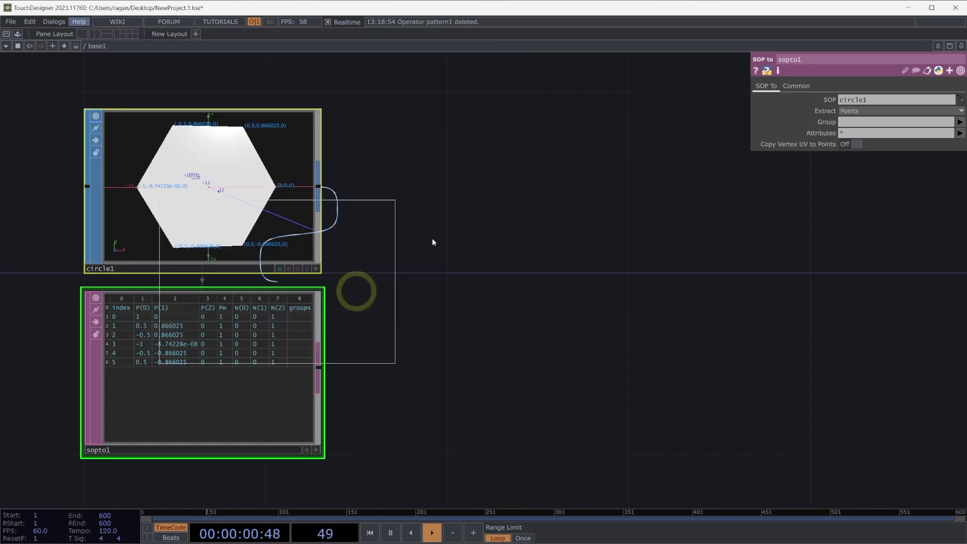
{"action": "left_click", "coordinate": [529, 229]}
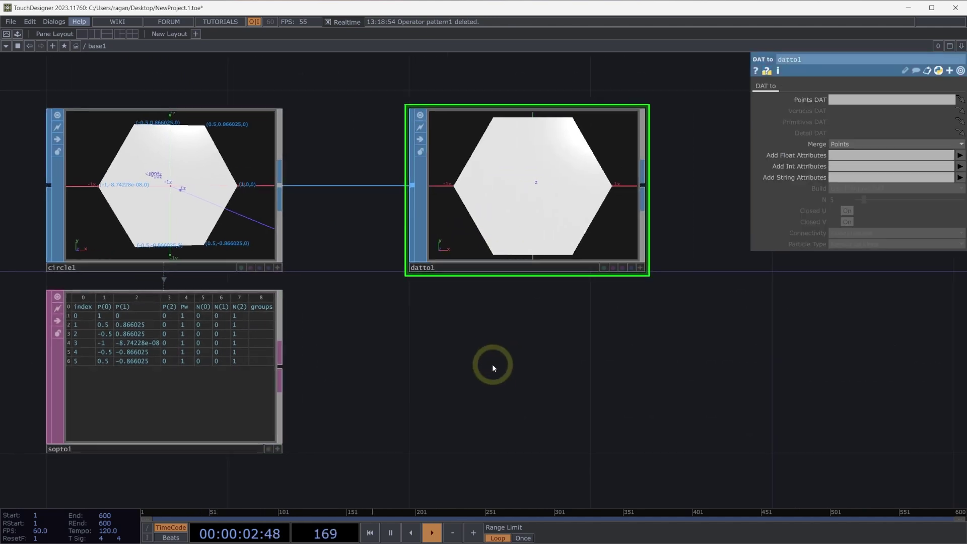
Add a Table DAT below the DAT to SOP.
{"action": "key", "text": "Tab"}
{"action": "left_click", "coordinate": [465, 236]}
{"action": "type", "text": "tab"}
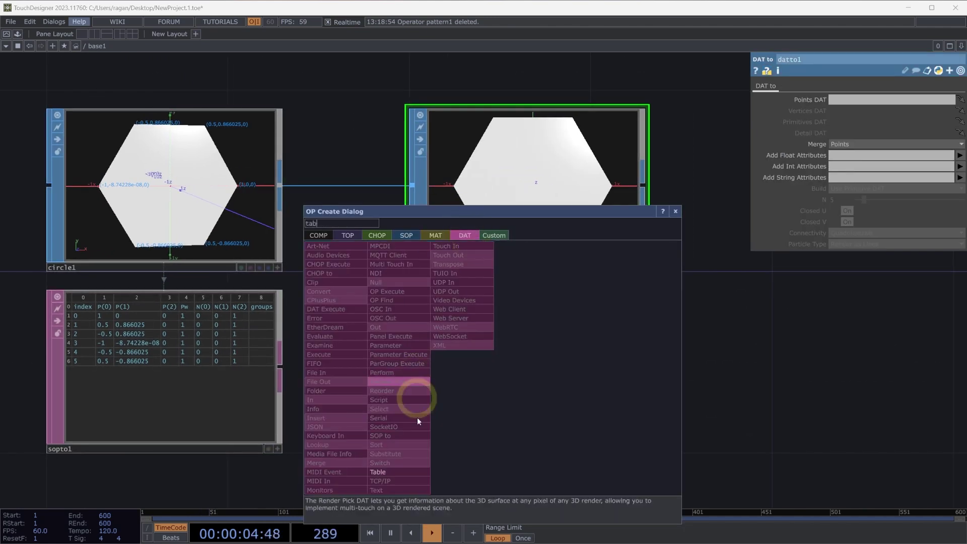
{"action": "left_click", "coordinate": [404, 473]}
{"action": "left_click", "coordinate": [538, 370]}
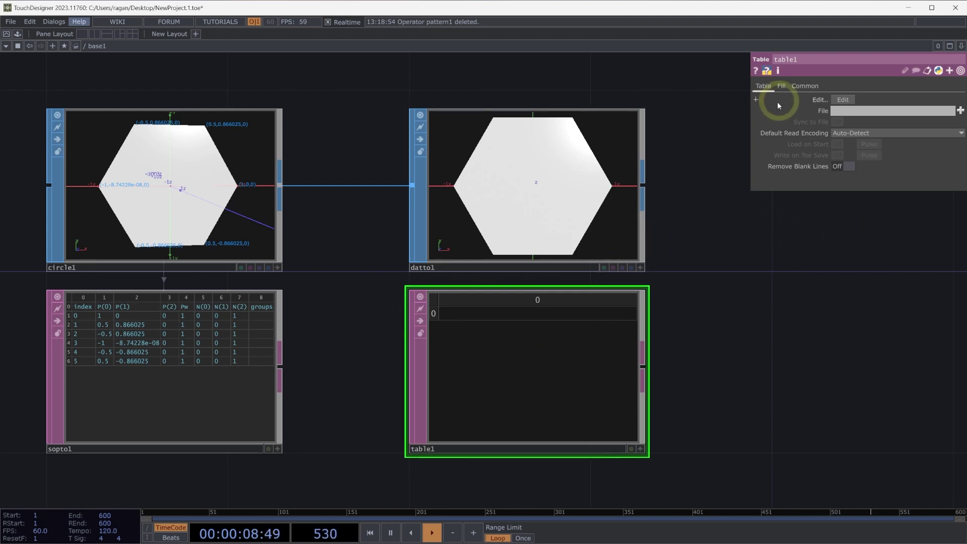
Make the Table DAT editable in its viewer and enter index as the first column's header.
{"action": "key", "text": "a"}
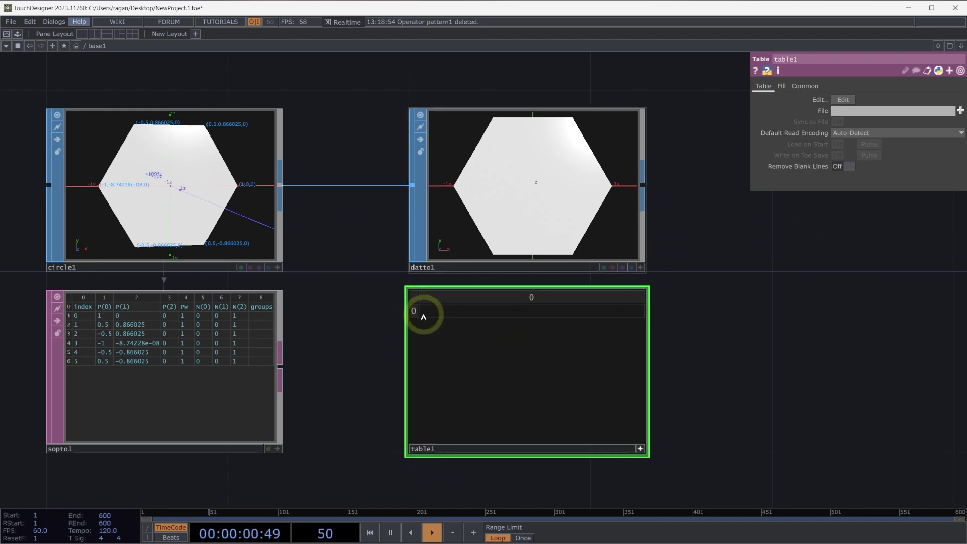
{"action": "left_click", "coordinate": [453, 313]}
{"action": "type", "text": "index"}
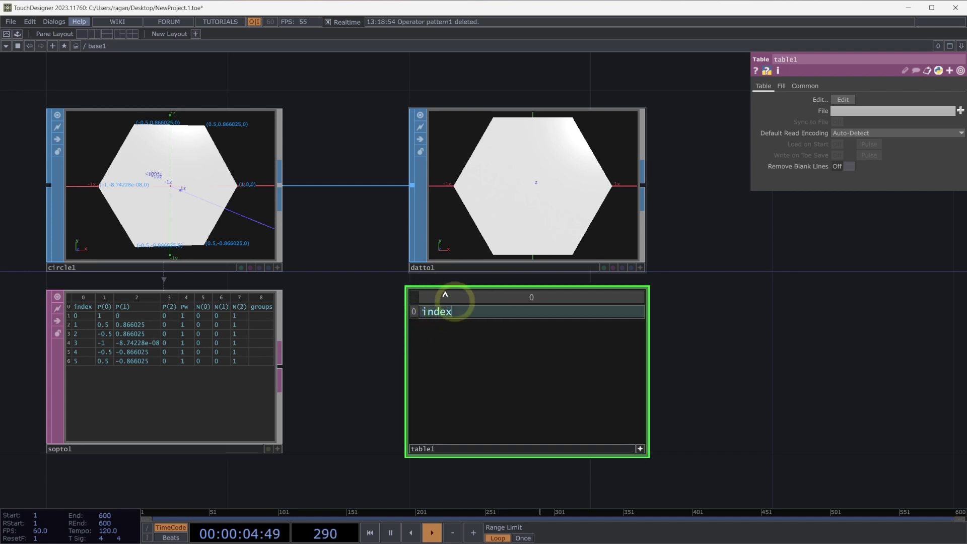
{"action": "key", "text": "Return"}
Add a second column to the Table DAT after index and head it P(0).
{"action": "right_click", "coordinate": [551, 300]}
{"action": "left_click", "coordinate": [585, 296]}
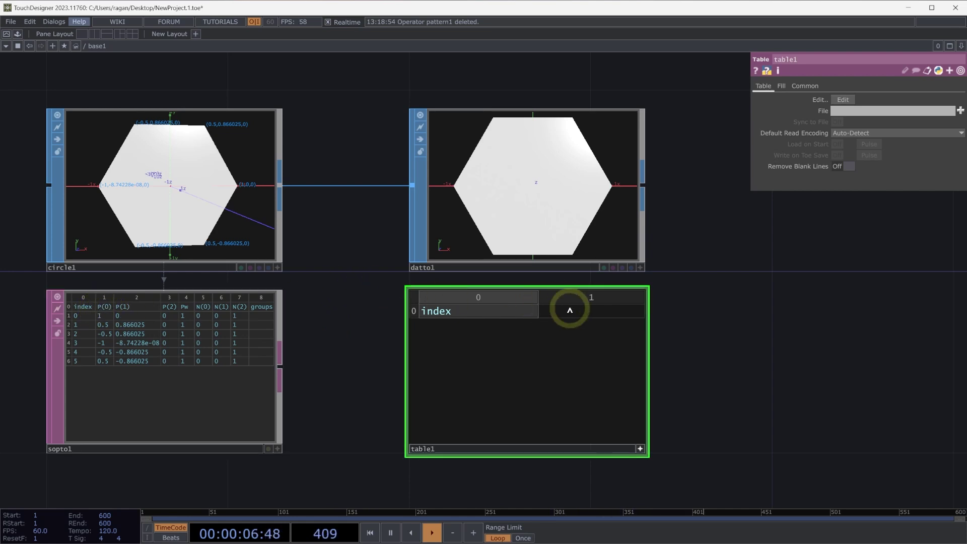
{"action": "left_click", "coordinate": [570, 311]}
{"action": "type", "text": "P()"}
{"action": "type", "text": "0"}
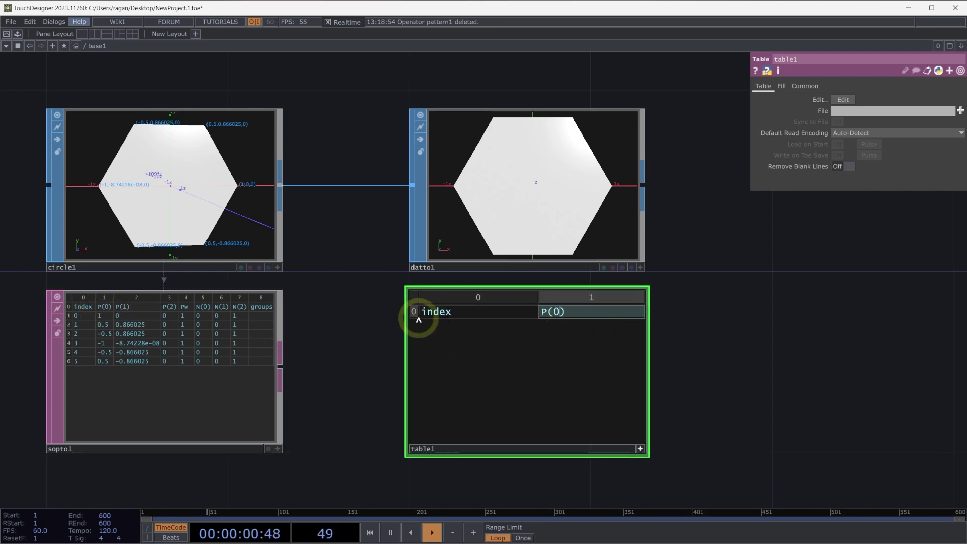
Add a row below the table's header with index 0 and P(0) value 2, and finish editing the table.
{"action": "right_click", "coordinate": [415, 313]}
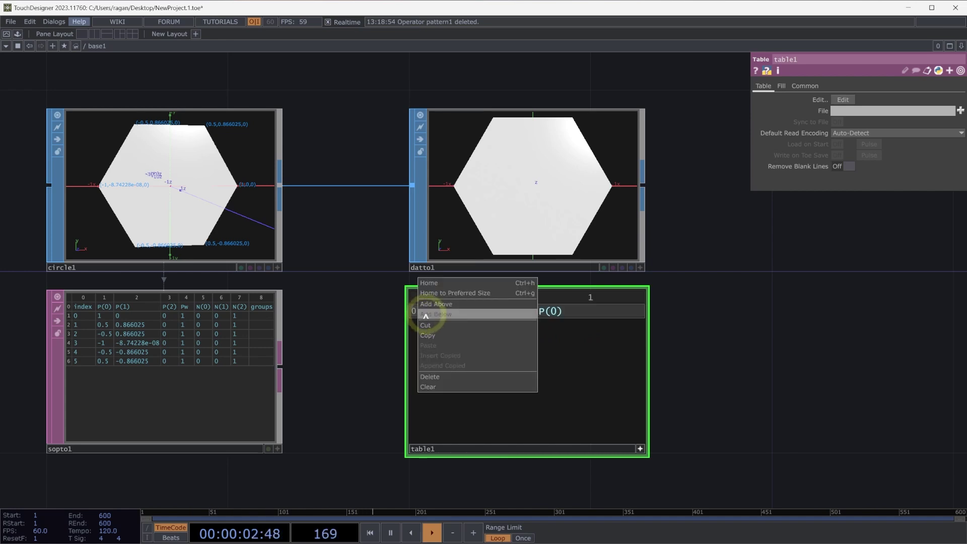
{"action": "left_click", "coordinate": [426, 314]}
{"action": "left_click", "coordinate": [437, 326]}
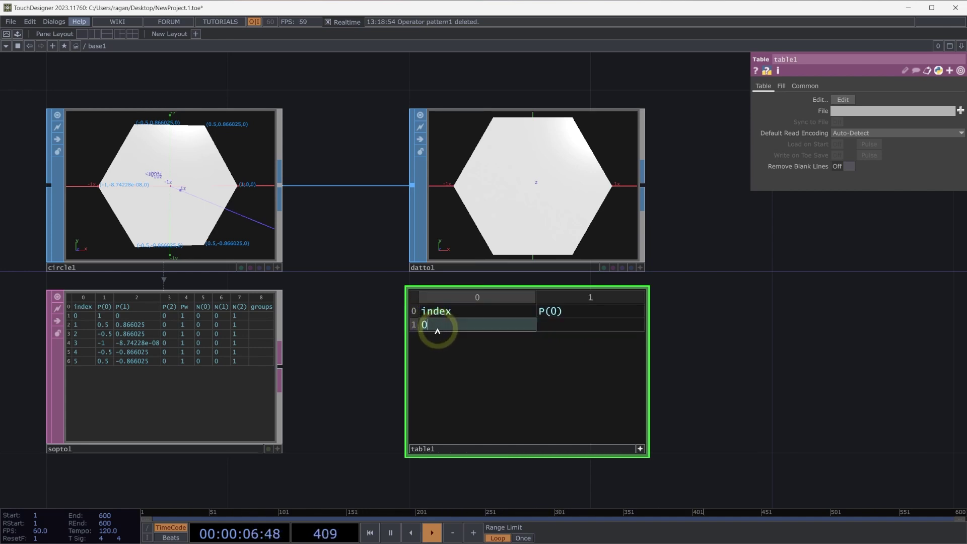
{"action": "key", "text": "Return"}
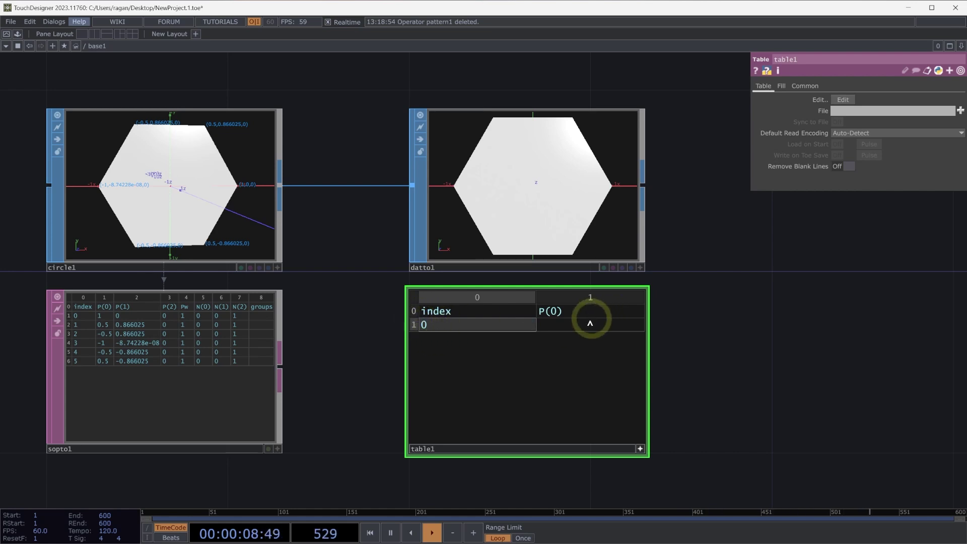
{"action": "left_click", "coordinate": [582, 328]}
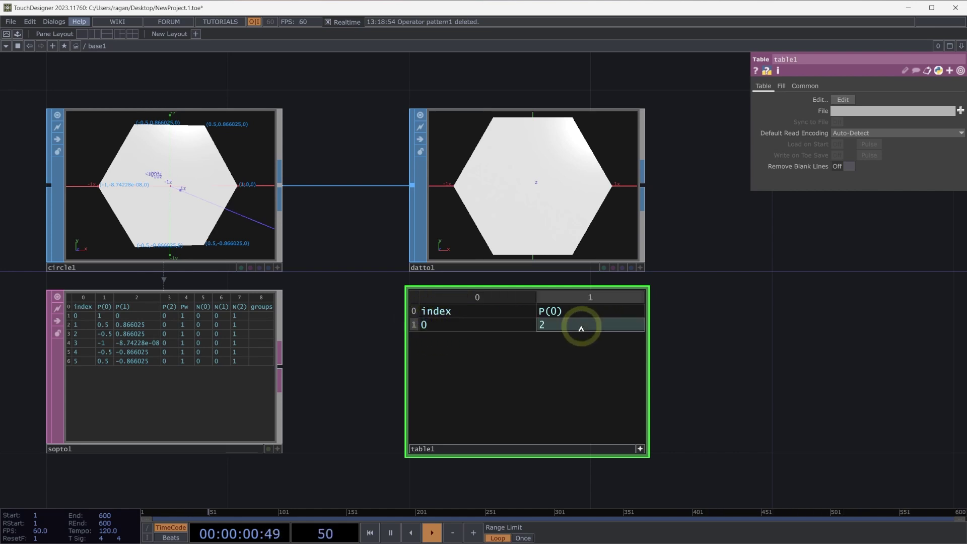
{"action": "key", "text": "Return"}
{"action": "left_click_drag", "start_coordinate": [688, 315], "coordinate": [671, 320]}
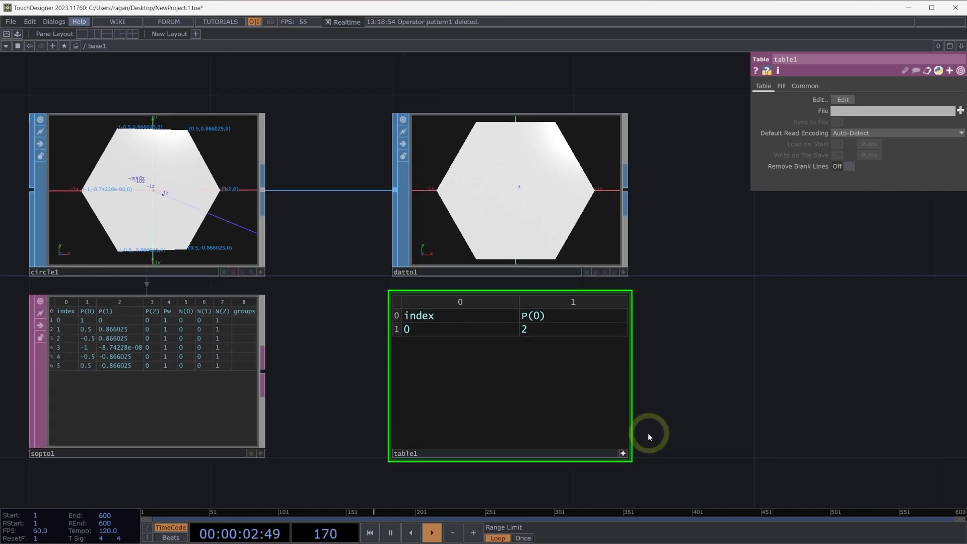
{"action": "left_click", "coordinate": [624, 453]}
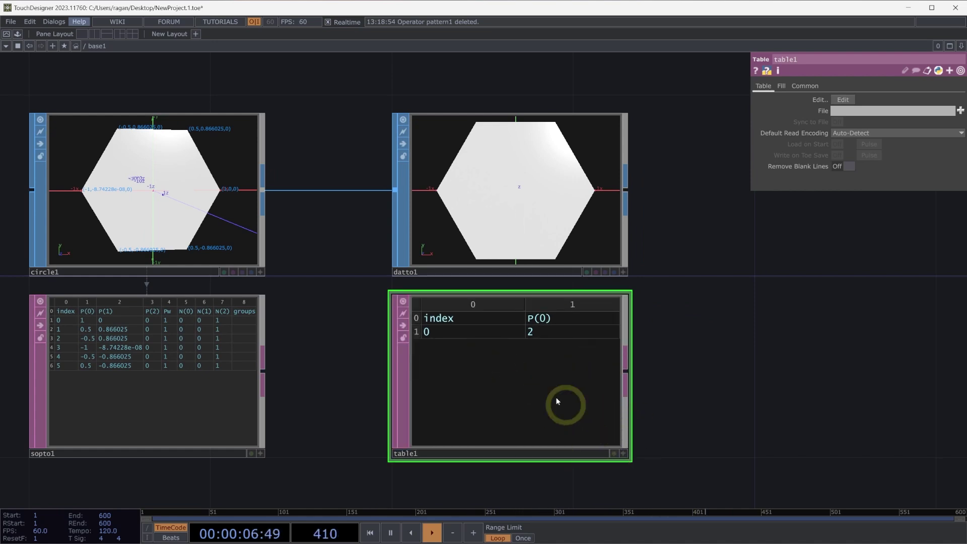
Assign the Table DAT as the DAT to SOP's Points DAT and fit the whole shape in that SOP's viewer.
{"action": "left_click_drag", "start_coordinate": [522, 364], "coordinate": [543, 197]}
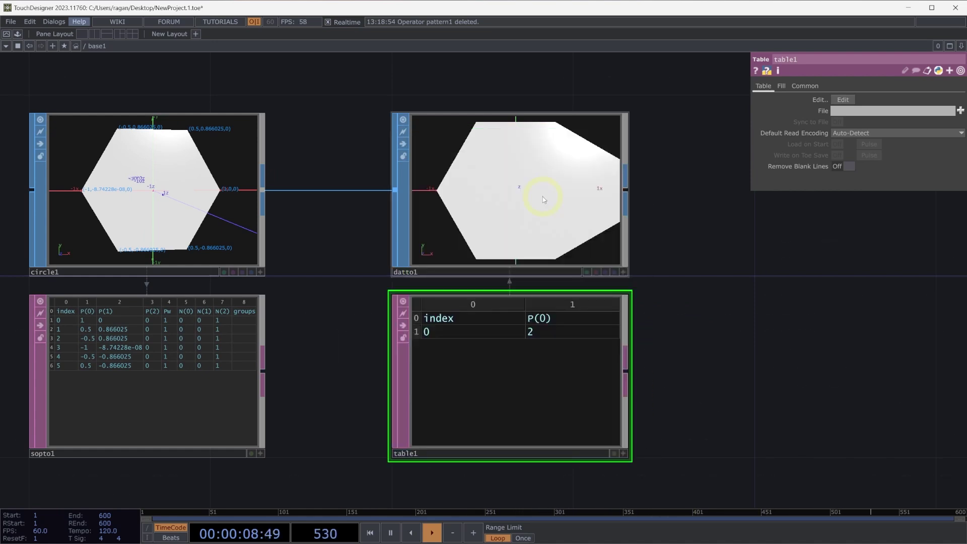
{"action": "left_click", "coordinate": [536, 192]}
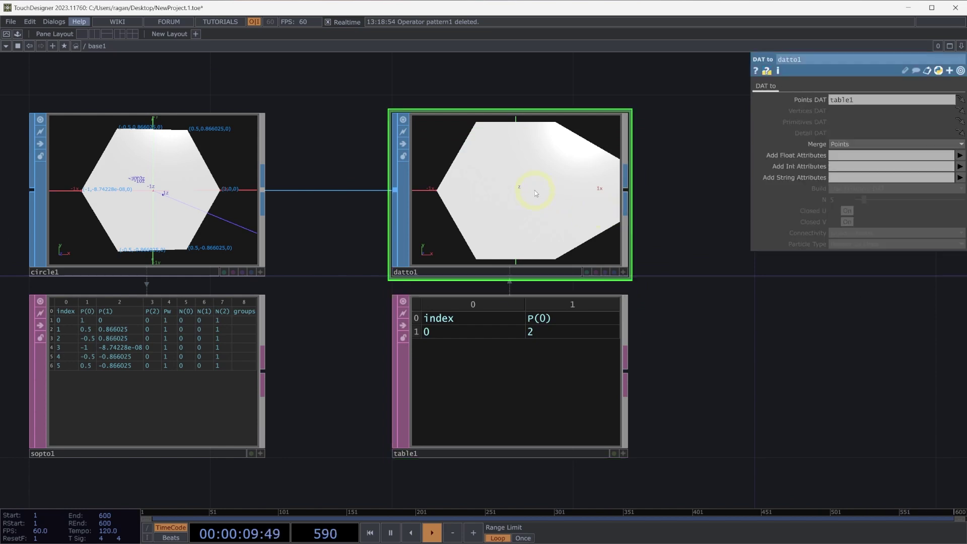
{"action": "left_click", "coordinate": [623, 273]}
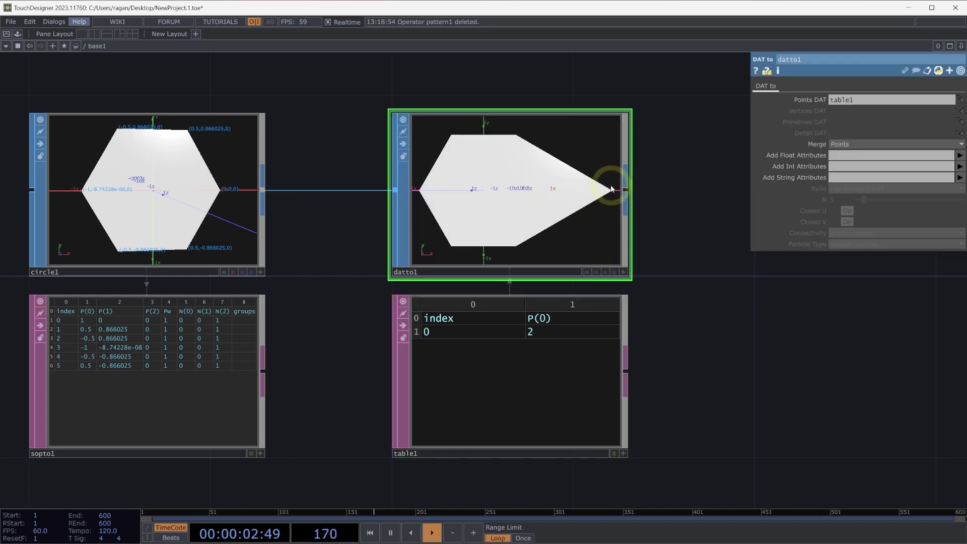
Set the P(0) value in the Table DAT's index 0 row to 1.5.
{"action": "left_click", "coordinate": [539, 384]}
{"action": "key", "text": "a"}
{"action": "left_click", "coordinate": [544, 332]}
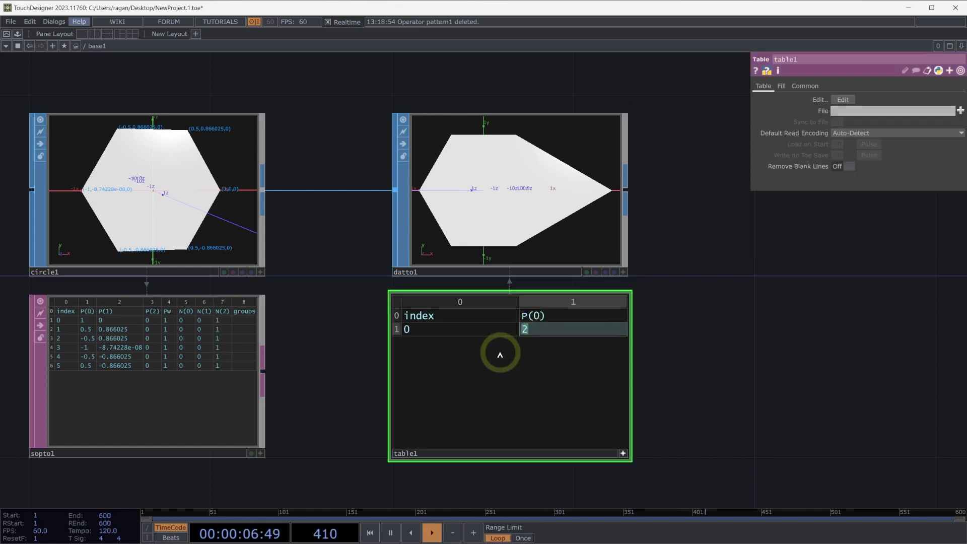
{"action": "type", "text": "1.5"}
{"action": "key", "text": "Return"}
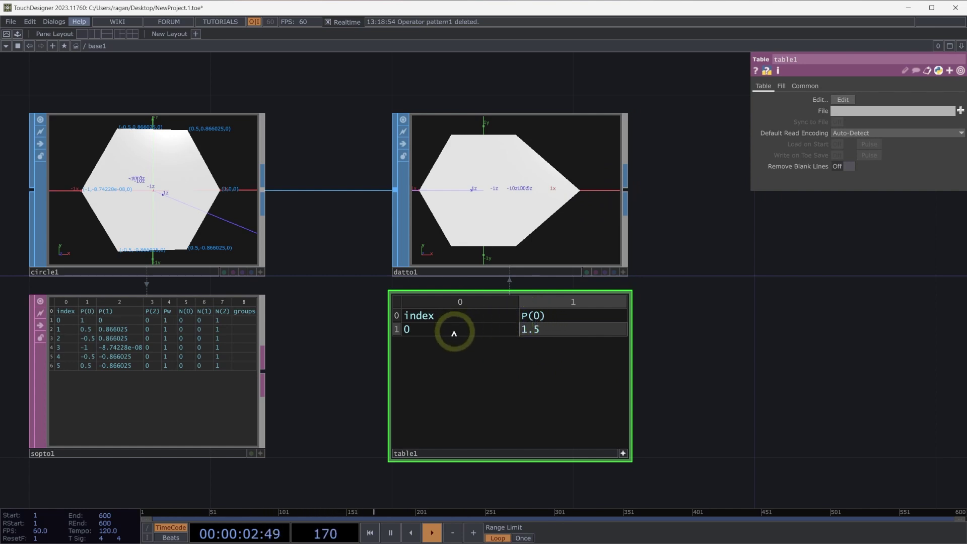
Set the index in the table's 1.5 row to 1 to apply the position to that point.
{"action": "left_click", "coordinate": [438, 329]}
{"action": "type", "text": "1"}
{"action": "key", "text": "Return"}
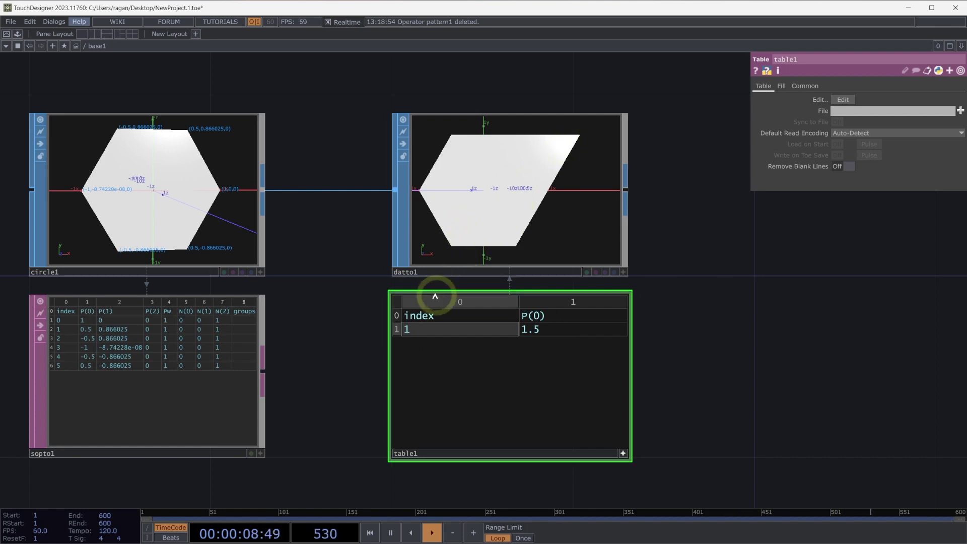
Add another row at the end of the table with index 0 and P(0) value 2, and finish editing.
{"action": "right_click", "coordinate": [396, 333]}
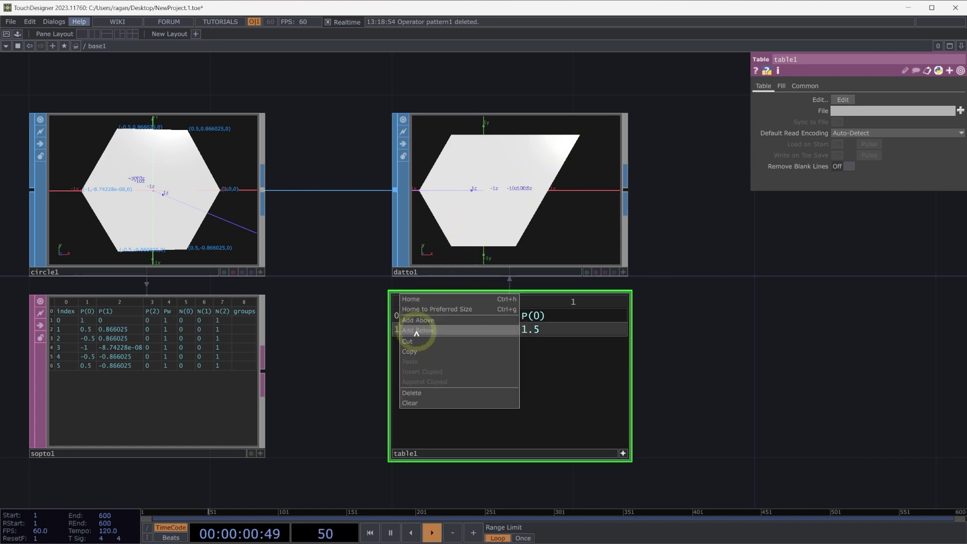
{"action": "left_click", "coordinate": [418, 330]}
{"action": "left_click", "coordinate": [419, 343]}
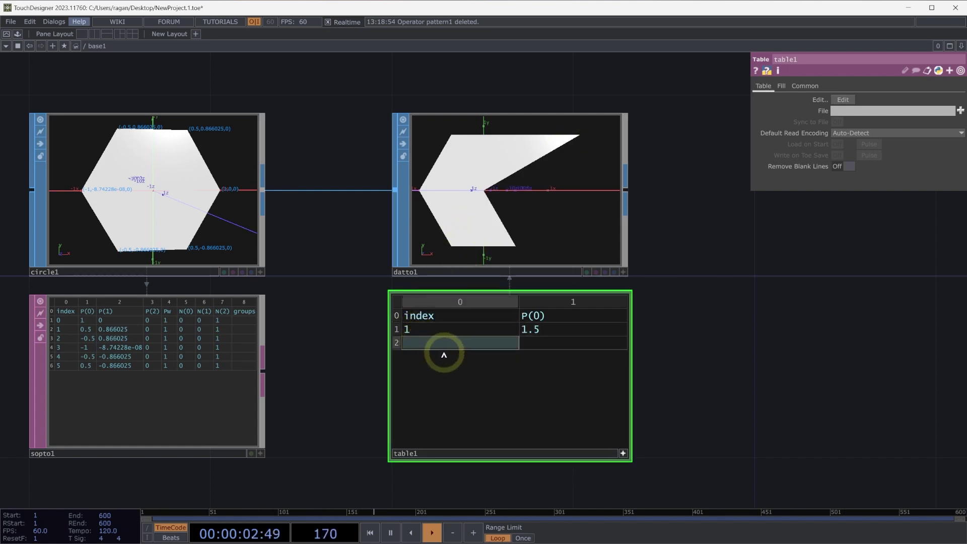
{"action": "left_click", "coordinate": [548, 345]}
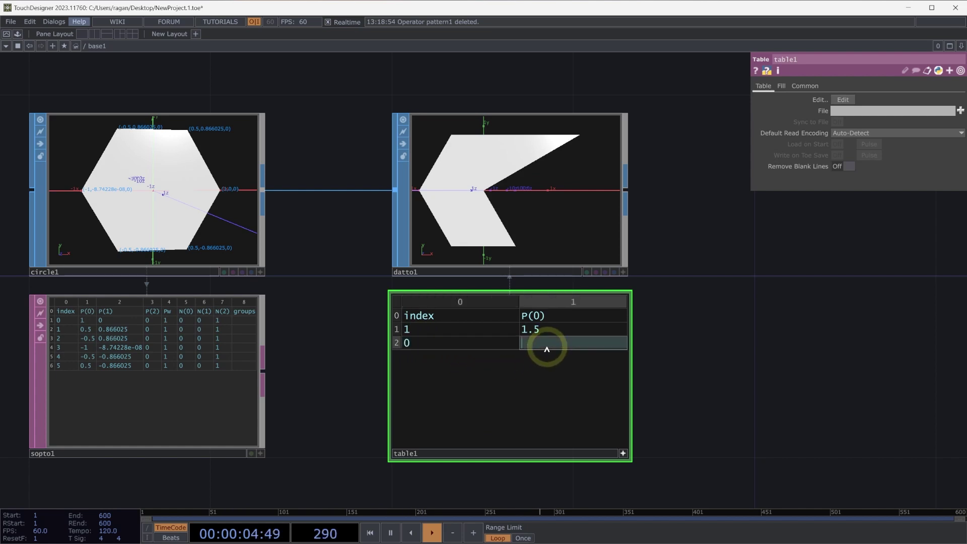
{"action": "type", "text": "2"}
{"action": "key", "text": "Return"}
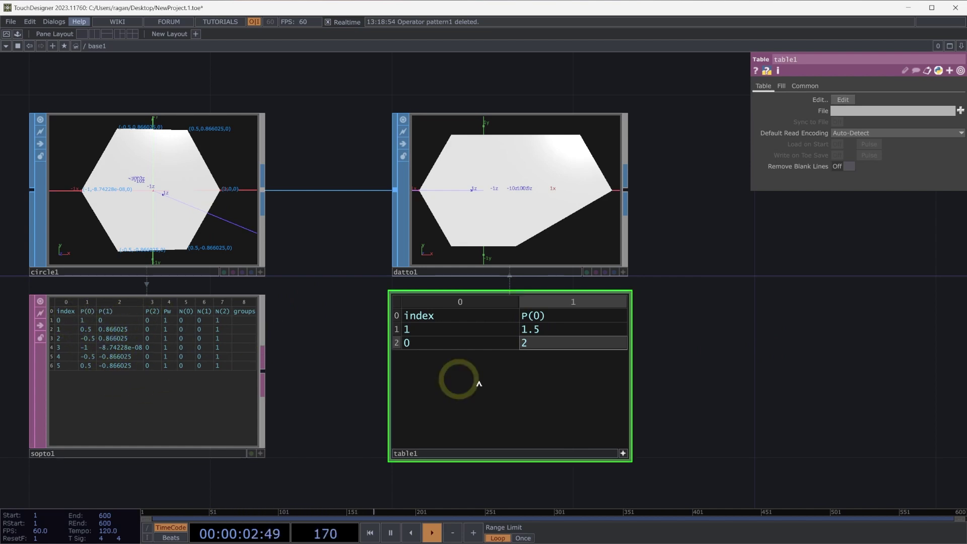
{"action": "left_click", "coordinate": [624, 453]}
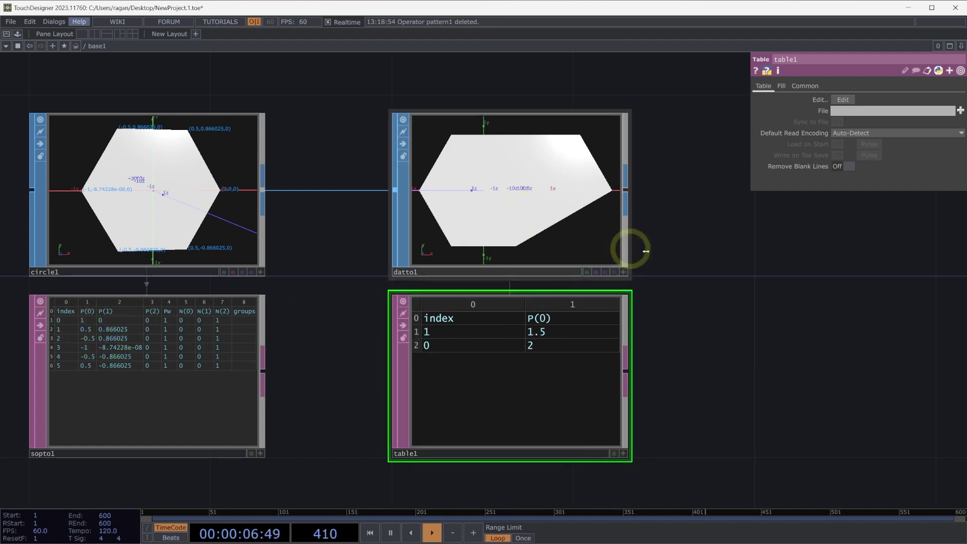
Add a Pattern CHOP in an empty area of the network.
{"action": "left_click_drag", "start_coordinate": [862, 284], "coordinate": [218, 320]}
{"action": "left_click_drag", "start_coordinate": [499, 326], "coordinate": [478, 313]}
{"action": "left_click_drag", "start_coordinate": [434, 281], "coordinate": [386, 266]}
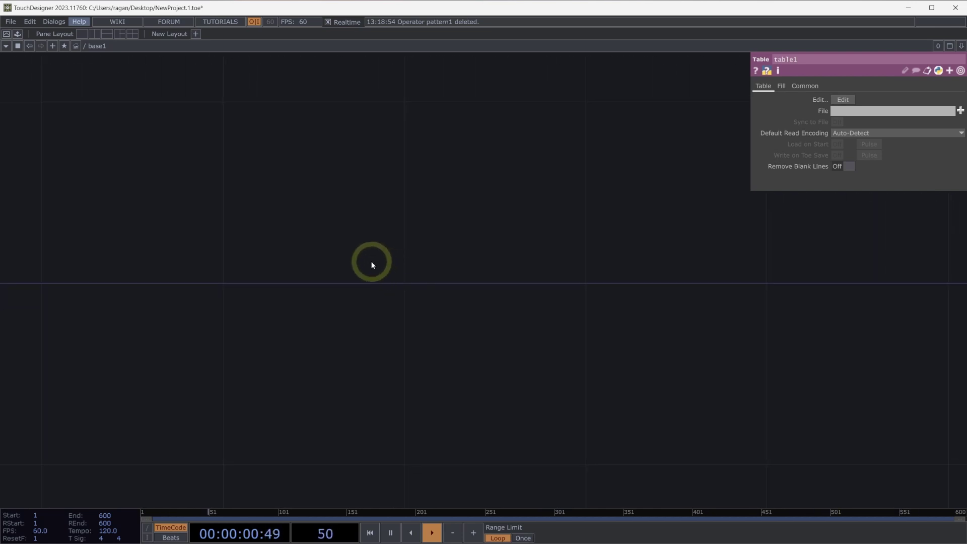
{"action": "scroll", "coordinate": [370, 257], "scroll_direction": "down", "scroll_amount": 3}
{"action": "double_click", "coordinate": [357, 251]}
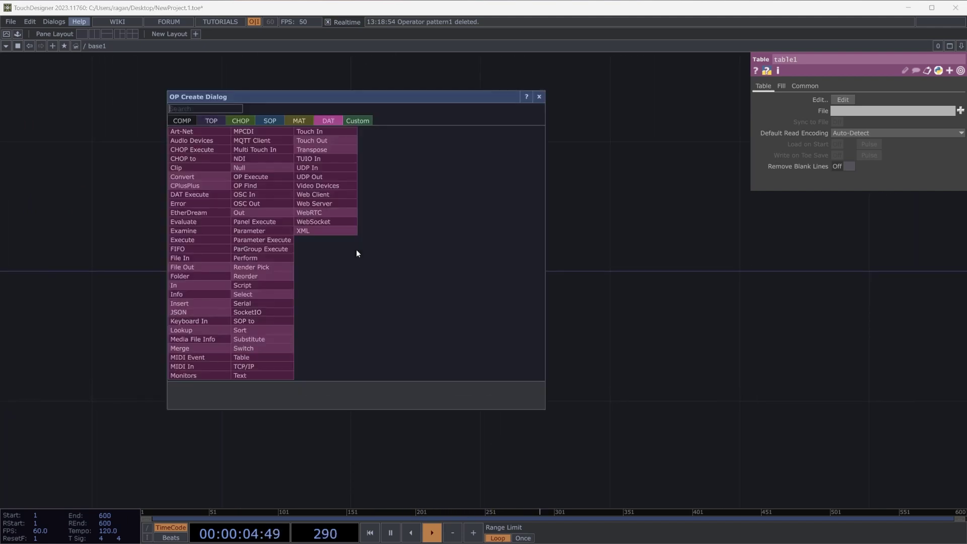
{"action": "type", "text": "pat"}
{"action": "left_click", "coordinate": [254, 121]}
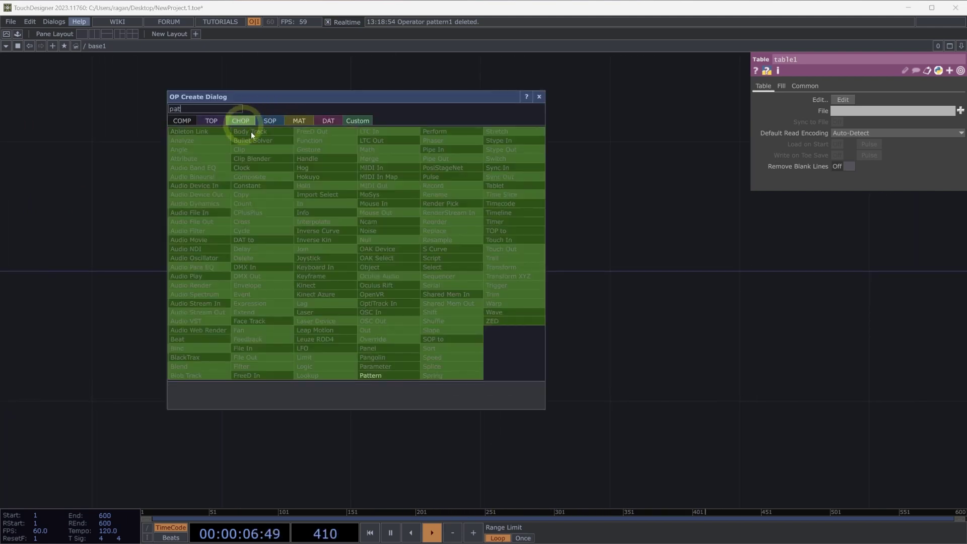
{"action": "left_click", "coordinate": [392, 375]}
{"action": "left_click", "coordinate": [322, 206]}
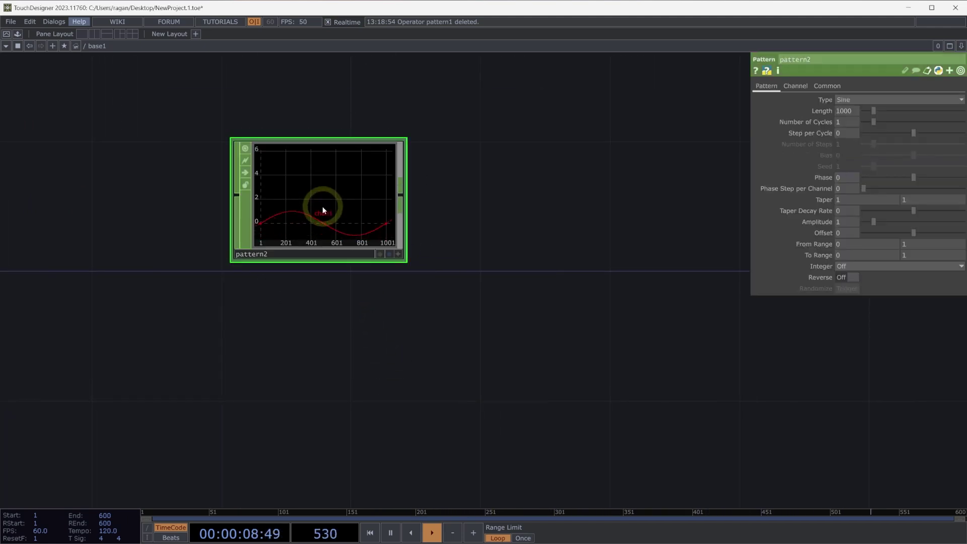
Add a Line SOP in the network below the Pattern CHOP.
{"action": "double_click", "coordinate": [363, 289]}
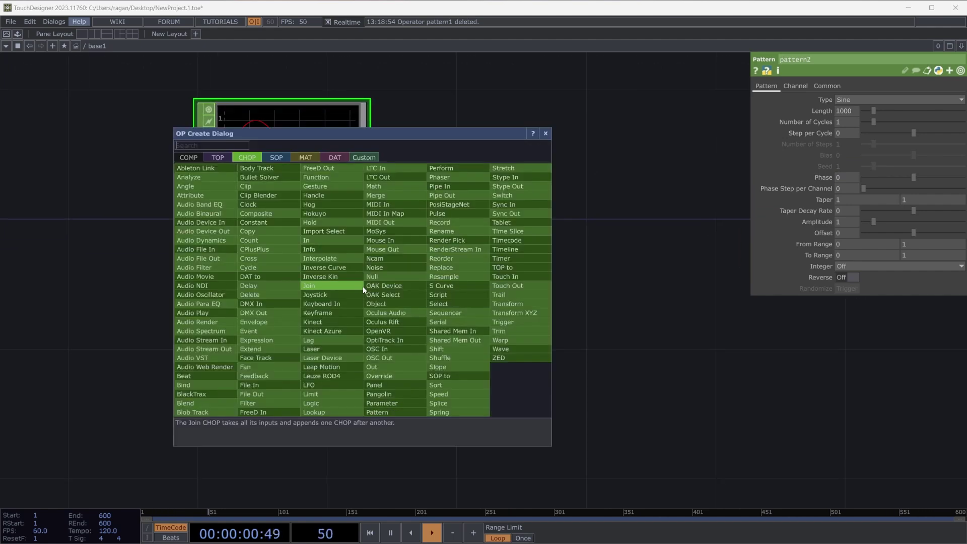
{"action": "type", "text": "line"}
{"action": "left_click", "coordinate": [279, 158]}
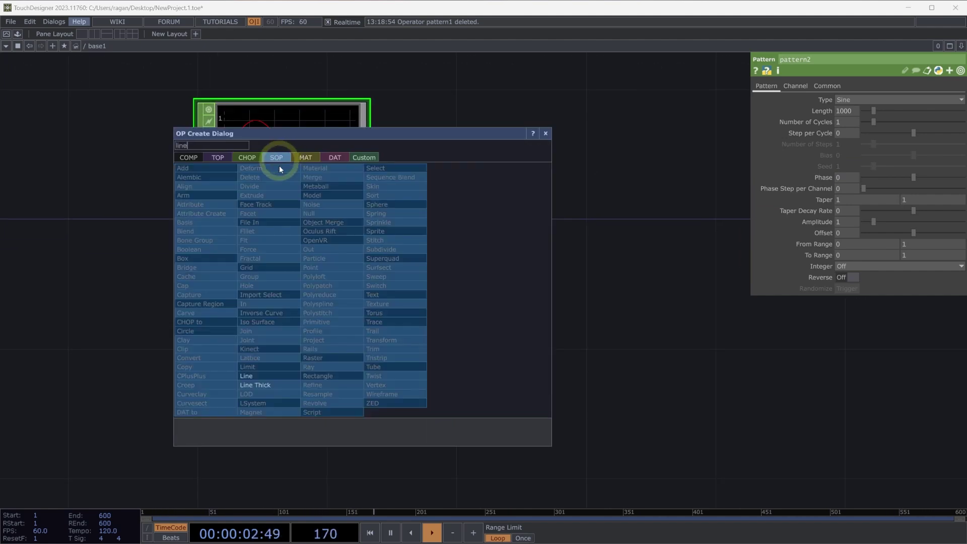
{"action": "left_click", "coordinate": [274, 383]}
{"action": "left_click", "coordinate": [276, 416]}
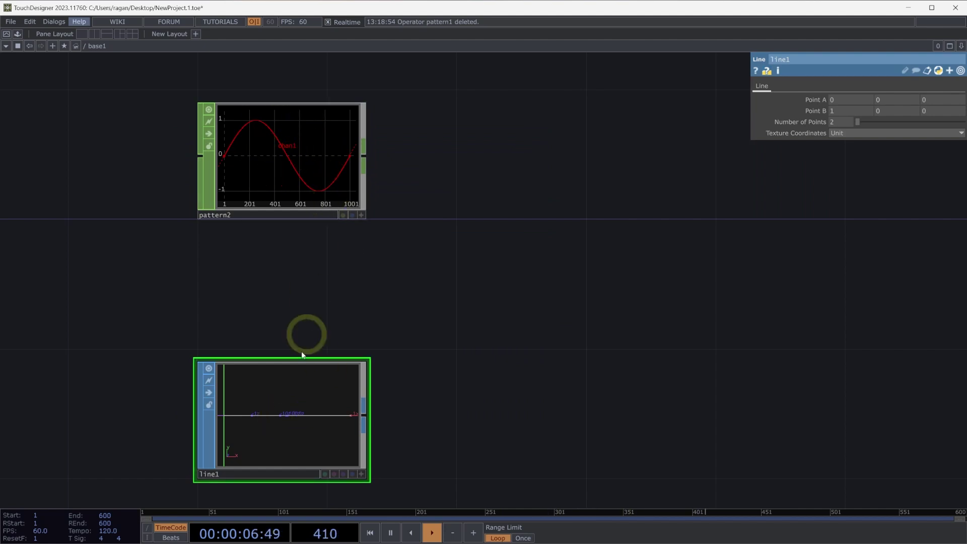
Bind the Line SOP's Number of Points to the Pattern CHOP's Length and set it to 200.
{"action": "left_click", "coordinate": [343, 189]}
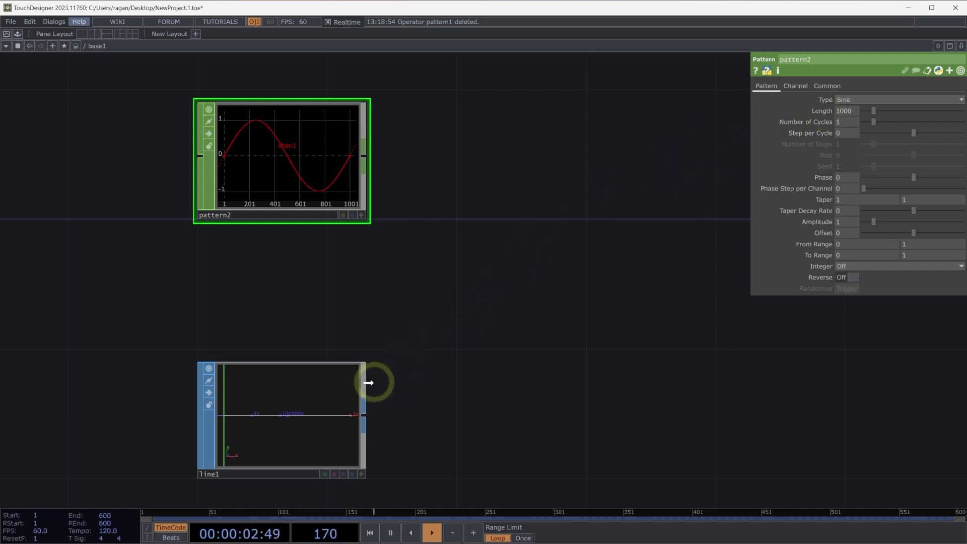
{"action": "left_click", "coordinate": [300, 396]}
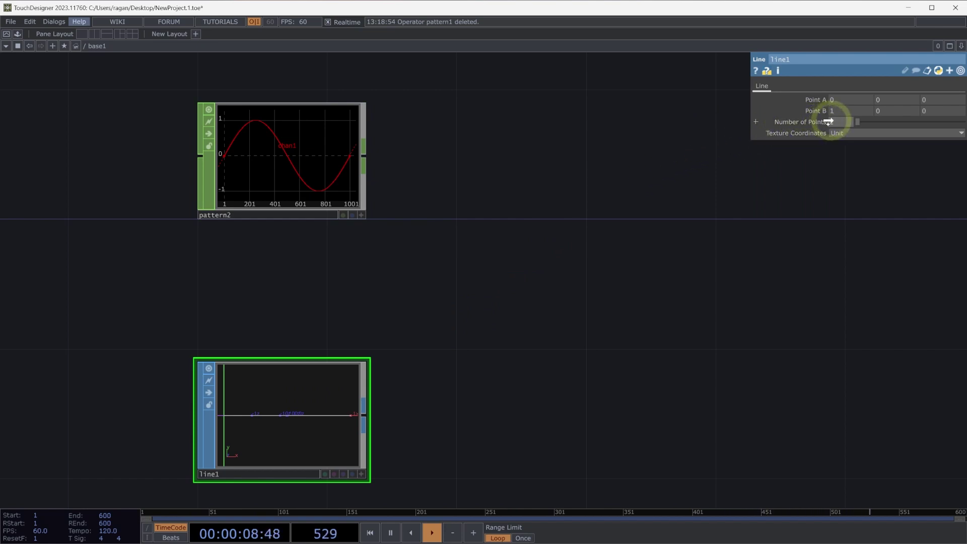
{"action": "left_click_drag", "start_coordinate": [838, 122], "coordinate": [845, 124]}
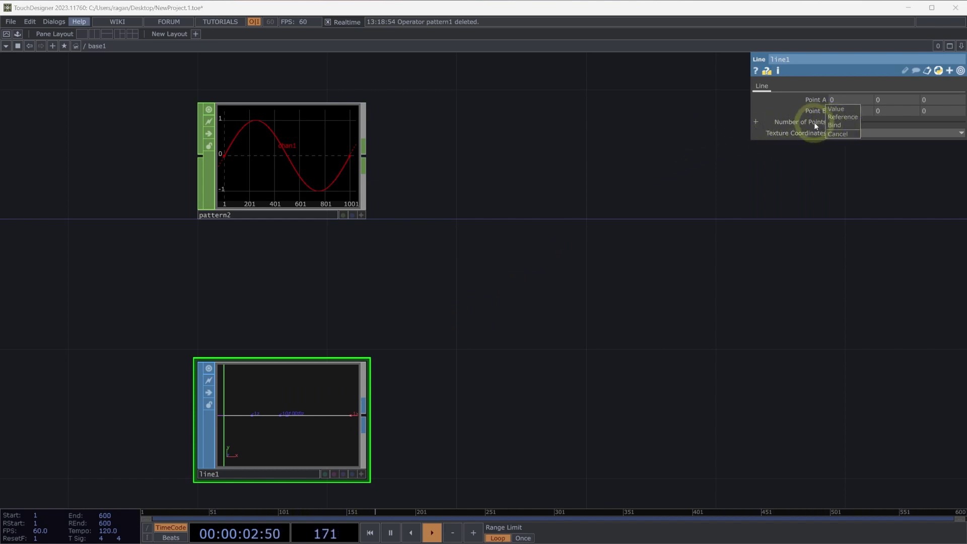
{"action": "left_click", "coordinate": [834, 128]}
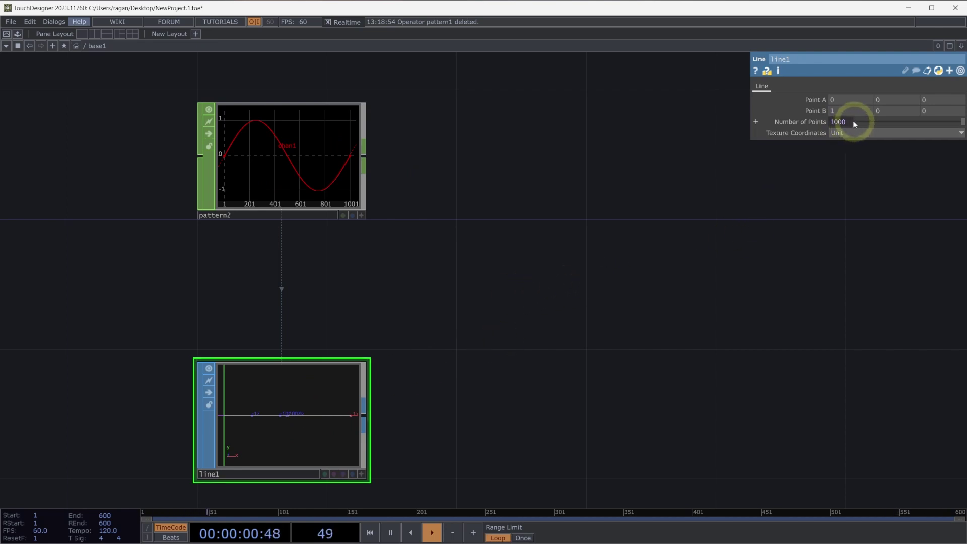
{"action": "left_click_drag", "start_coordinate": [853, 121], "coordinate": [772, 136]}
{"action": "type", "text": "200"}
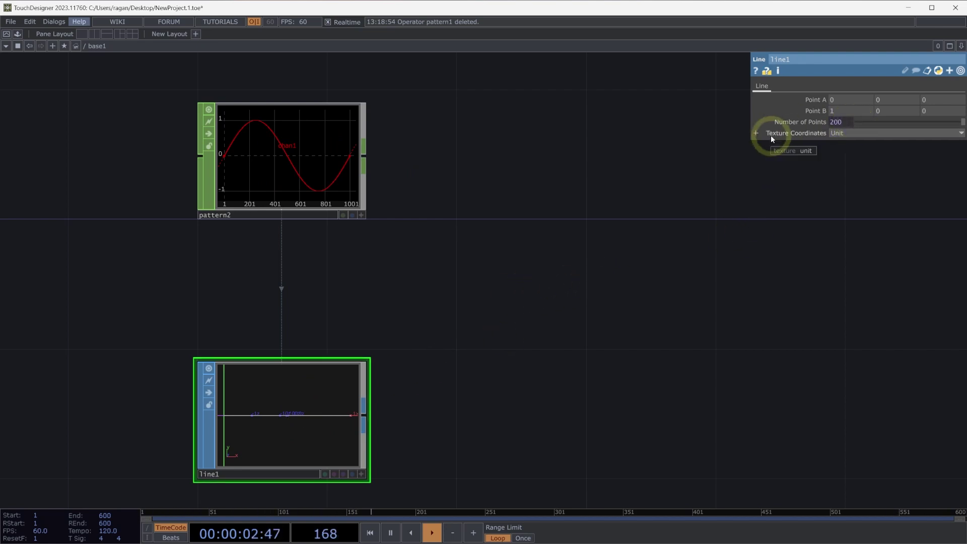
{"action": "key", "text": "Return"}
Add a Geometry COMP connected to the Line SOP's output and place it beside the line.
{"action": "left_click_drag", "start_coordinate": [618, 193], "coordinate": [568, 196]}
{"action": "left_click_drag", "start_coordinate": [512, 210], "coordinate": [408, 196]}
{"action": "scroll", "coordinate": [407, 200], "scroll_direction": "down", "scroll_amount": 3}
{"action": "right_click", "coordinate": [265, 345]}
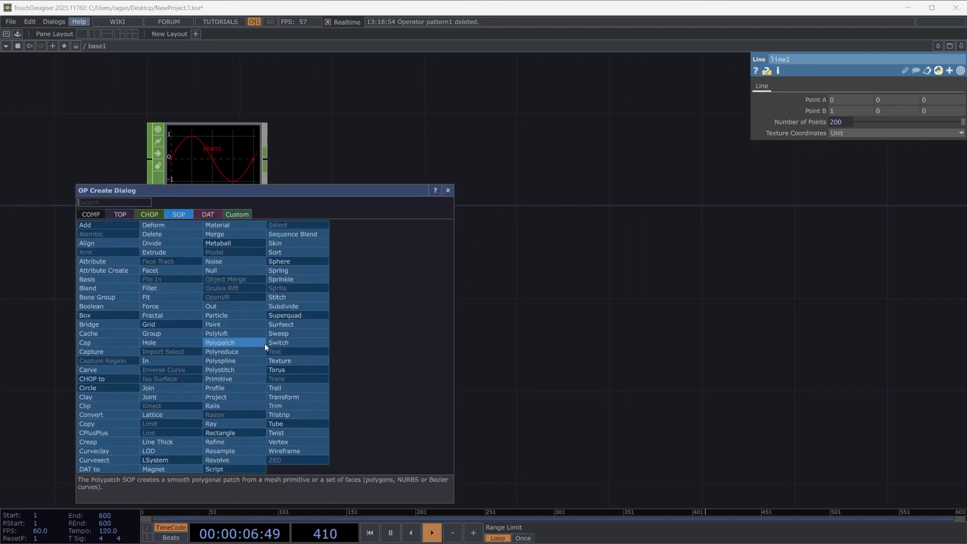
{"action": "left_click", "coordinate": [87, 214]}
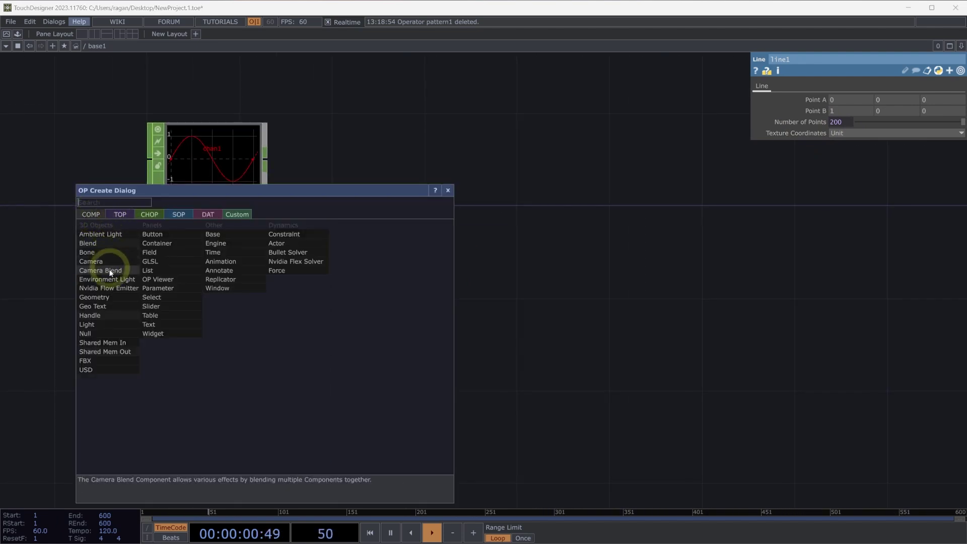
{"action": "type", "text": "ge"}
{"action": "left_click", "coordinate": [116, 299]}
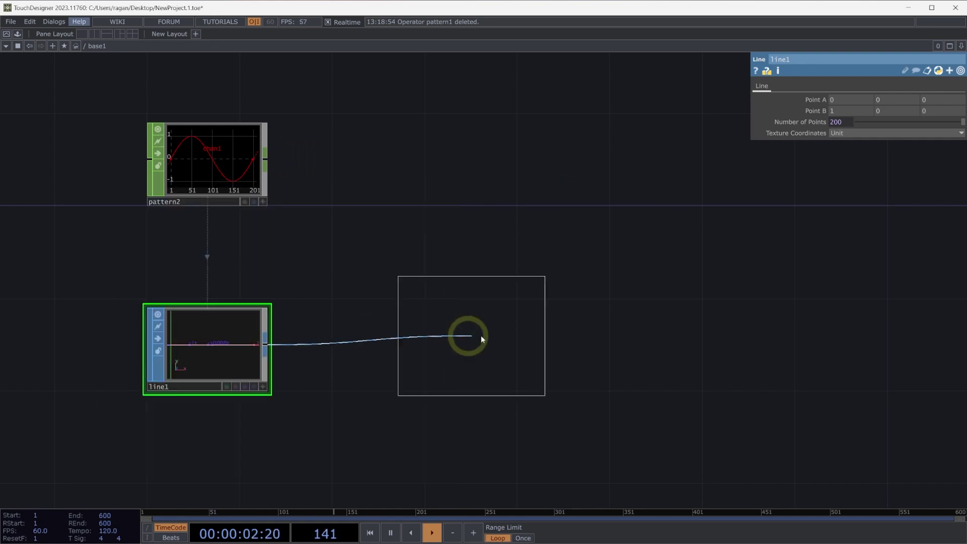
{"action": "left_click", "coordinate": [510, 332]}
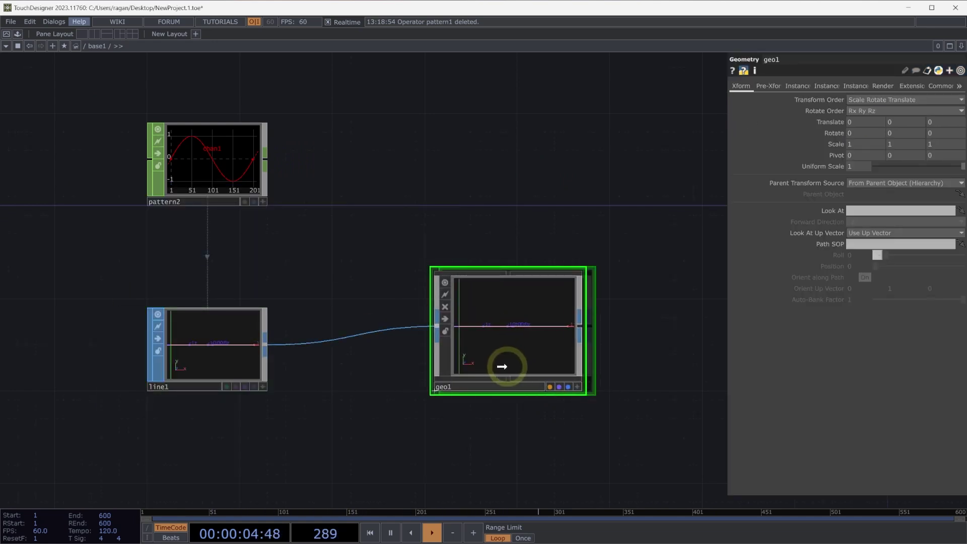
Add a Line MAT beside the Geometry COMP and assign it as the geometry's material.
{"action": "key", "text": "Tab"}
{"action": "type", "text": "line"}
{"action": "left_click", "coordinate": [474, 300]}
{"action": "left_click", "coordinate": [373, 336]}
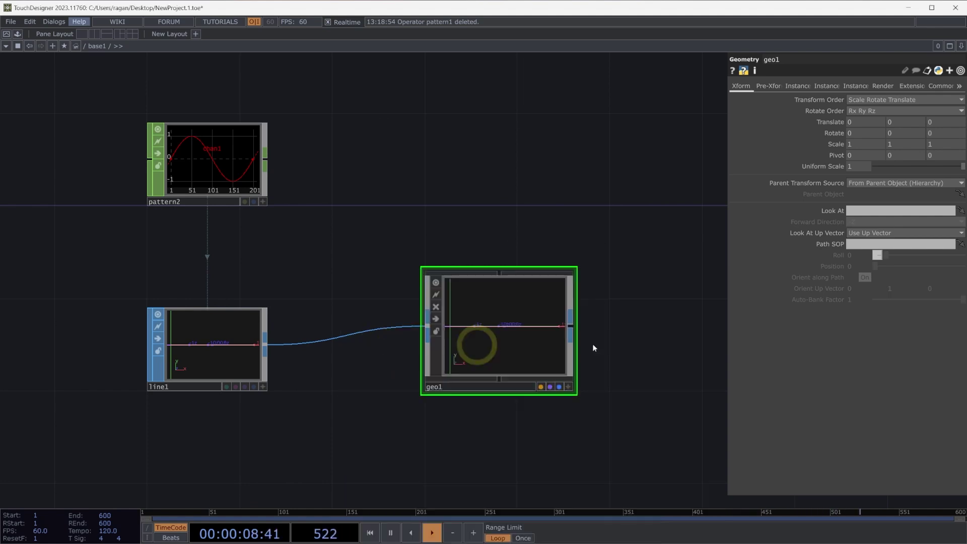
{"action": "left_click", "coordinate": [659, 346]}
{"action": "left_click_drag", "start_coordinate": [674, 355], "coordinate": [492, 315]}
Connect a Null CHOP to the Pattern CHOP's output and place it beside the pattern with some spacing.
{"action": "left_click_drag", "start_coordinate": [506, 216], "coordinate": [415, 197]}
{"action": "right_click", "coordinate": [175, 140]}
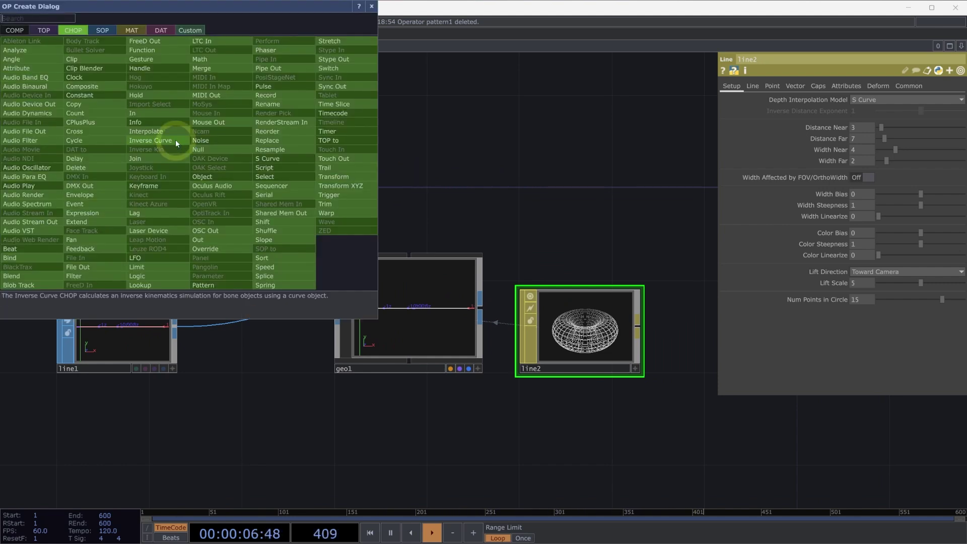
{"action": "type", "text": "nul"}
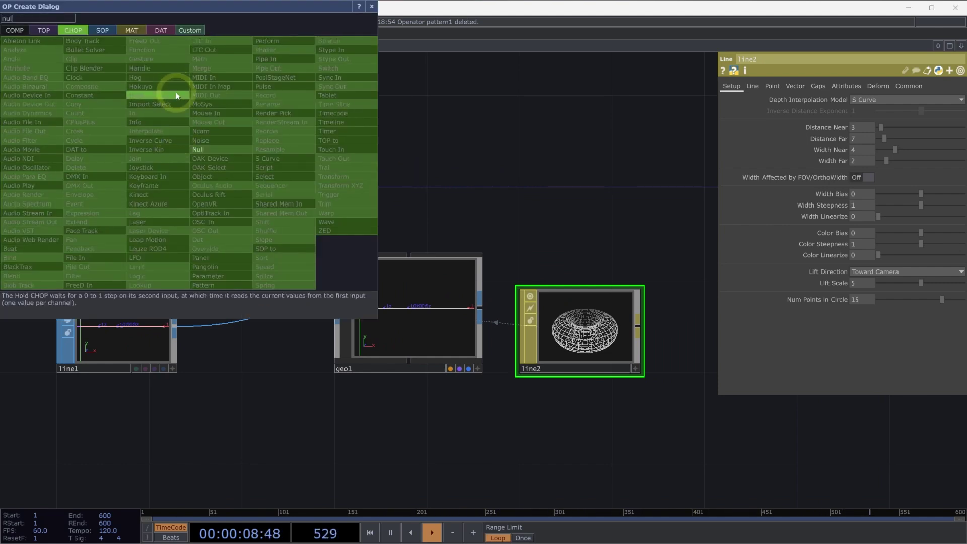
{"action": "left_click", "coordinate": [222, 150]}
{"action": "left_click", "coordinate": [259, 134]}
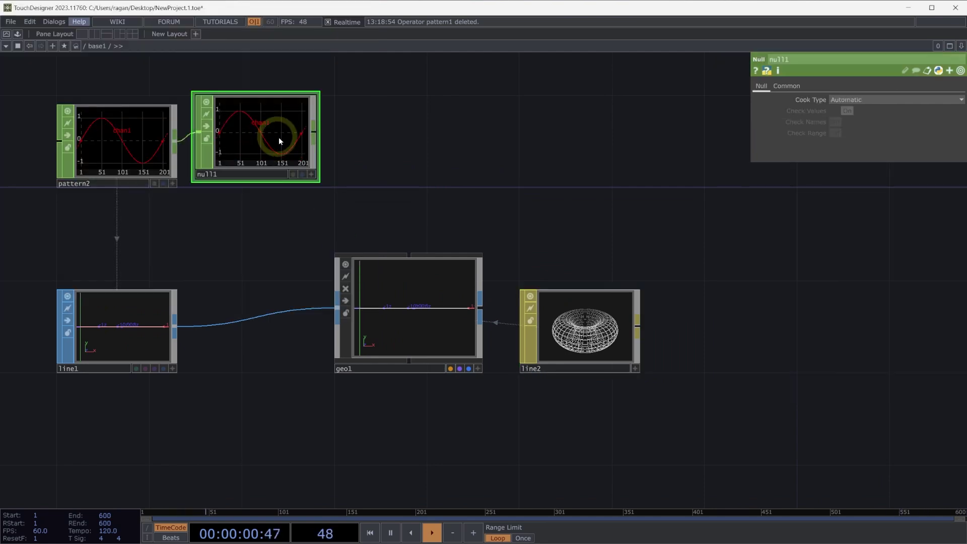
{"action": "left_click_drag", "start_coordinate": [283, 140], "coordinate": [321, 146]}
Select the Geometry COMP and Line MAT together and move them farther away from the Line SOP.
{"action": "right_click_drag", "start_coordinate": [285, 203], "coordinate": [666, 417]}
{"action": "scroll", "coordinate": [442, 340], "scroll_direction": "up", "scroll_amount": 2}
{"action": "scroll", "coordinate": [442, 340], "scroll_direction": "up", "scroll_amount": 3}
{"action": "left_click_drag", "start_coordinate": [442, 340], "coordinate": [605, 341]}
{"action": "scroll", "coordinate": [604, 342], "scroll_direction": "down", "scroll_amount": 2}
{"action": "scroll", "coordinate": [464, 163], "scroll_direction": "down", "scroll_amount": 2}
{"action": "left_click_drag", "start_coordinate": [464, 163], "coordinate": [428, 188]}
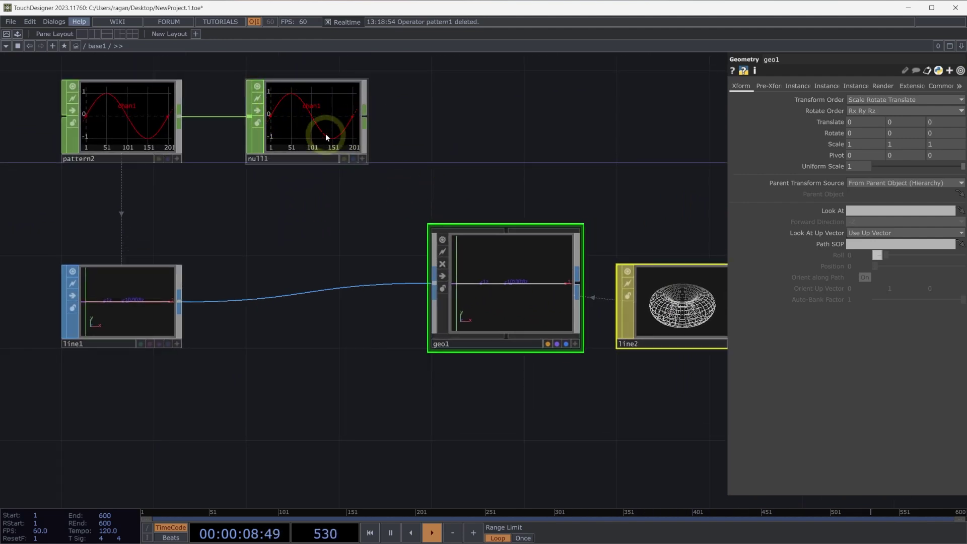
Show the Line MAT's attribute settings to check the name of its line width attribute.
{"action": "left_click", "coordinate": [479, 312]}
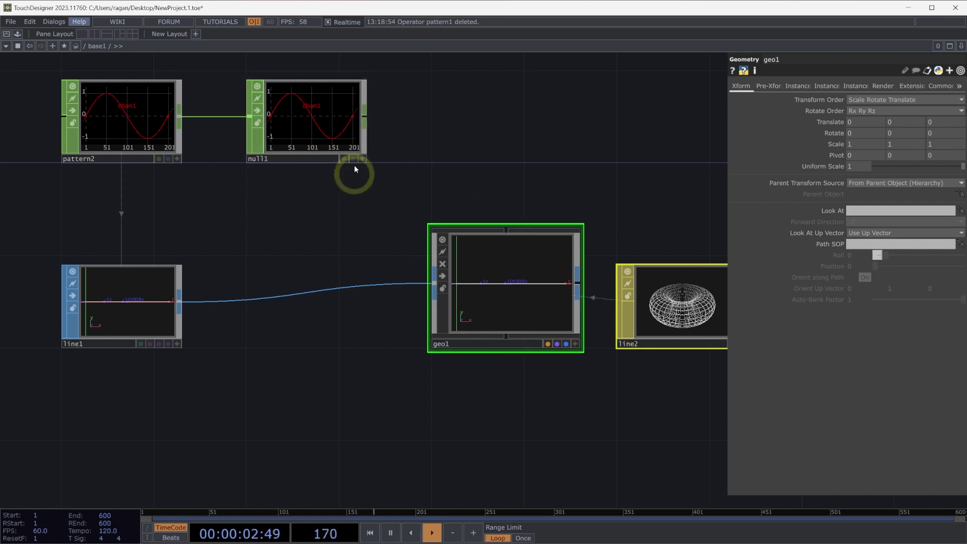
{"action": "left_click_drag", "start_coordinate": [580, 198], "coordinate": [547, 211]}
{"action": "left_click", "coordinate": [662, 298]}
{"action": "left_click", "coordinate": [783, 161]}
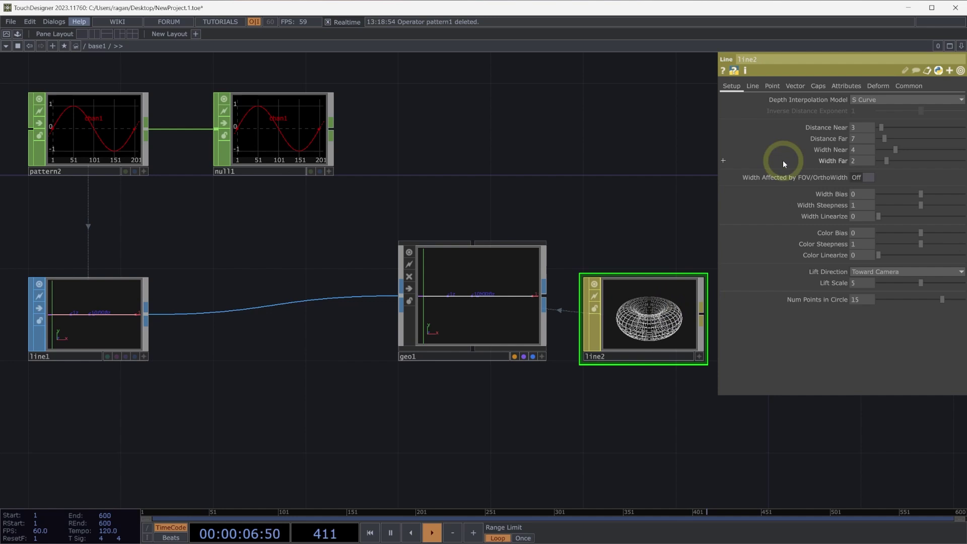
{"action": "left_click", "coordinate": [853, 88]}
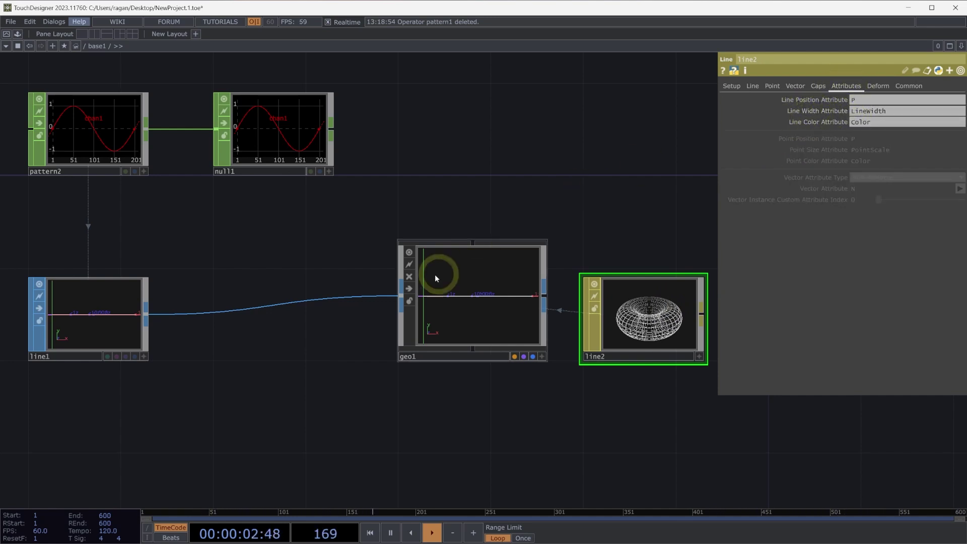
Insert a CHOP to SOP between the Line SOP and the Geometry COMP.
{"action": "right_click", "coordinate": [266, 308]}
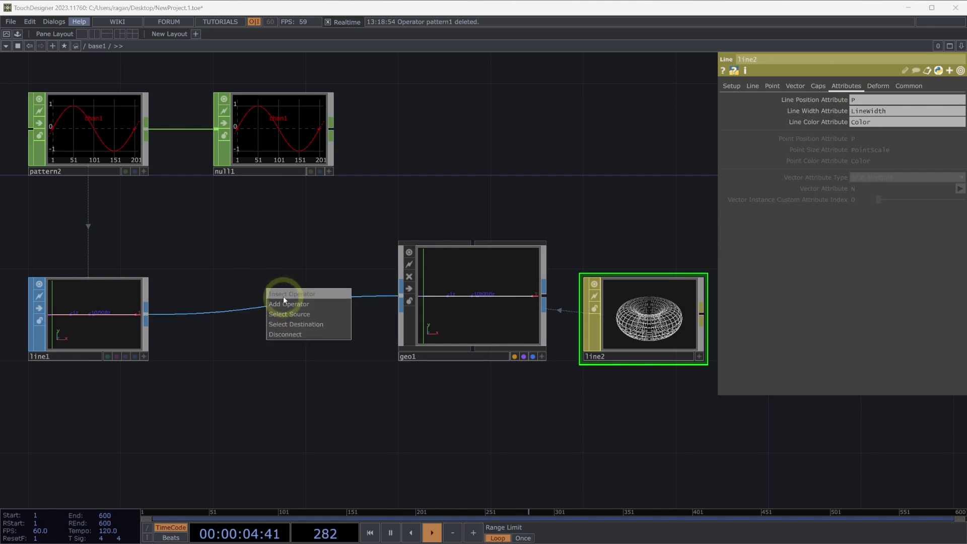
{"action": "left_click", "coordinate": [283, 296]}
{"action": "type", "text": "chop"}
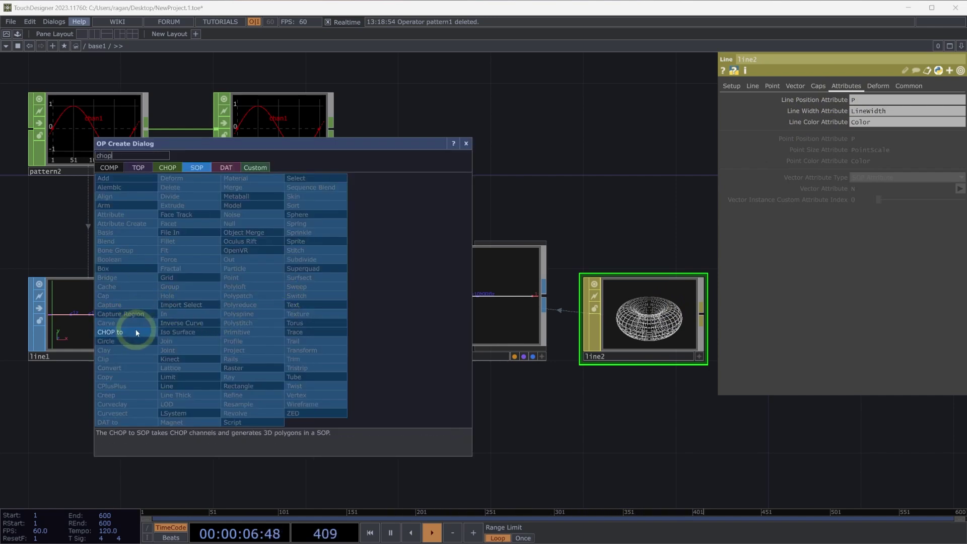
{"action": "left_click", "coordinate": [134, 331]}
{"action": "left_click", "coordinate": [275, 317]}
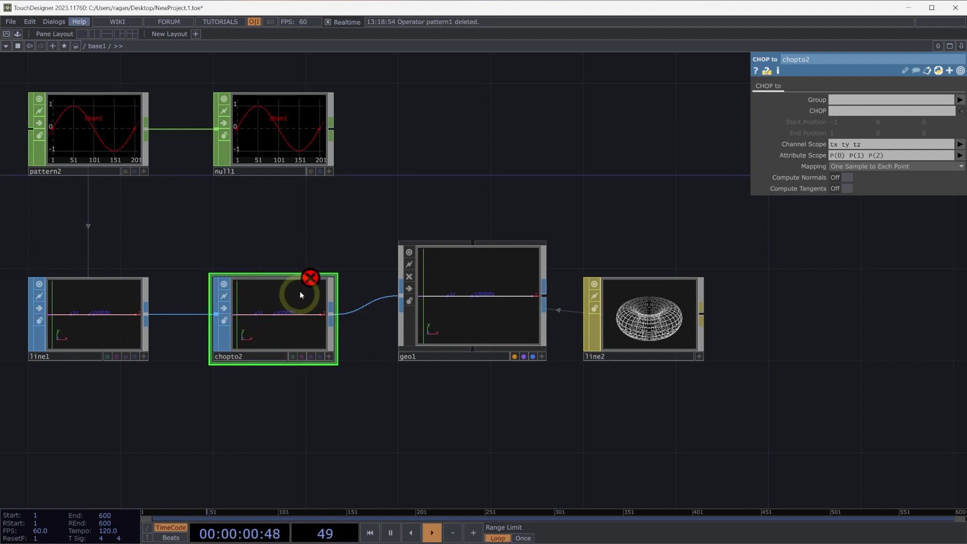
Rename the Pattern CHOP's channel to width.
{"action": "left_click_drag", "start_coordinate": [431, 187], "coordinate": [452, 196]}
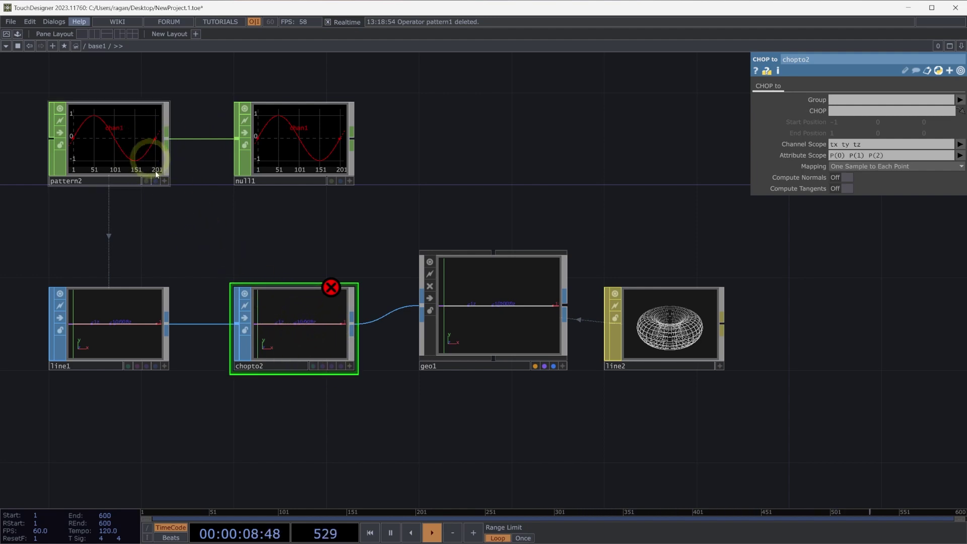
{"action": "left_click", "coordinate": [132, 152]}
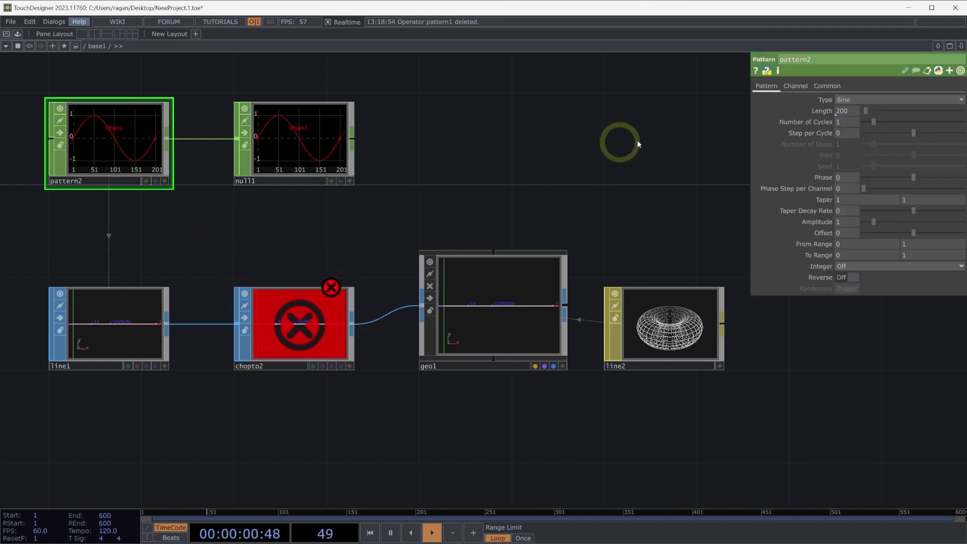
{"action": "left_click", "coordinate": [800, 86]}
{"action": "left_click", "coordinate": [845, 100]}
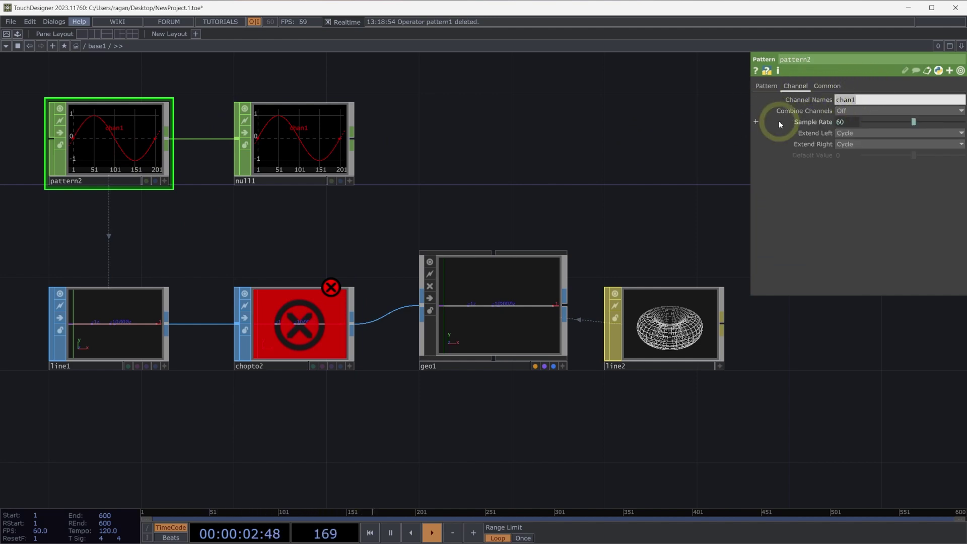
{"action": "type", "text": "width"}
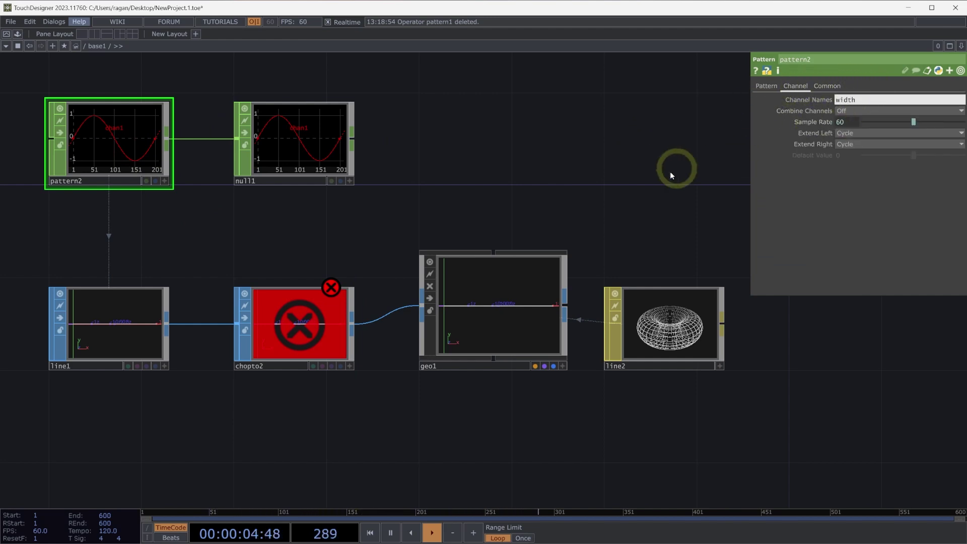
{"action": "key", "text": "Return"}
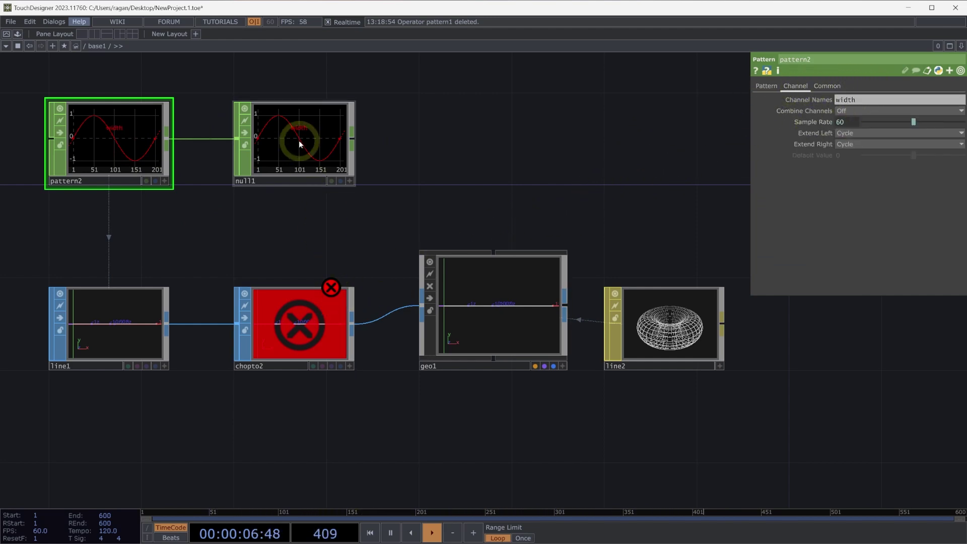
Assign the Null CHOP as the CHOP to SOP's source CHOP and set its Channel Scope to width.
{"action": "left_click_drag", "start_coordinate": [298, 140], "coordinate": [844, 111]}
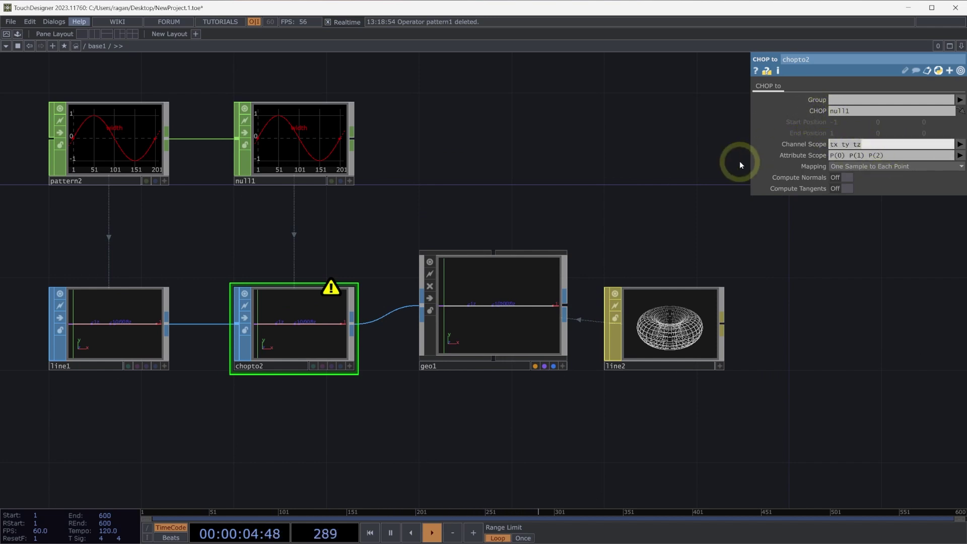
{"action": "type", "text": "width"}
Set the CHOP to SOP's Attribute Scope to width.
{"action": "left_click", "coordinate": [890, 156]}
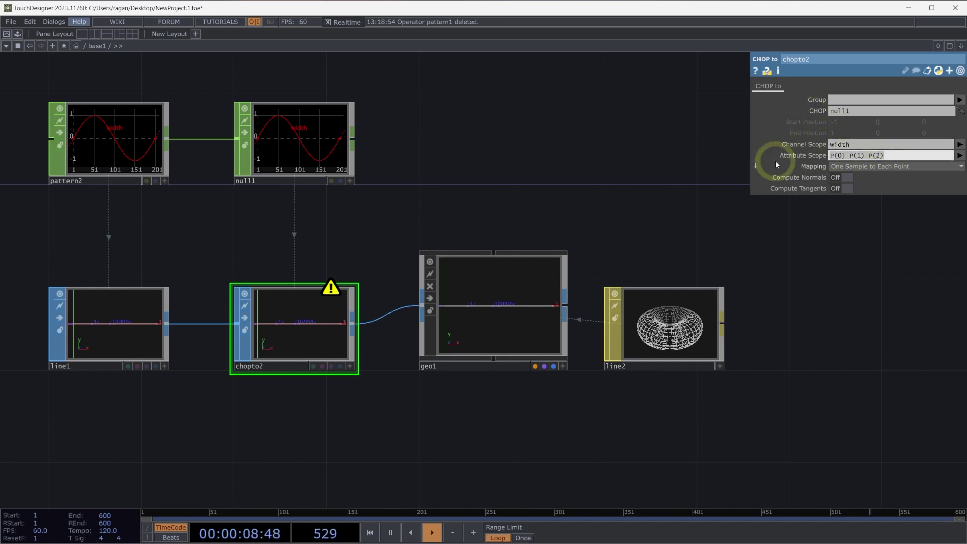
{"action": "type", "text": "with"}
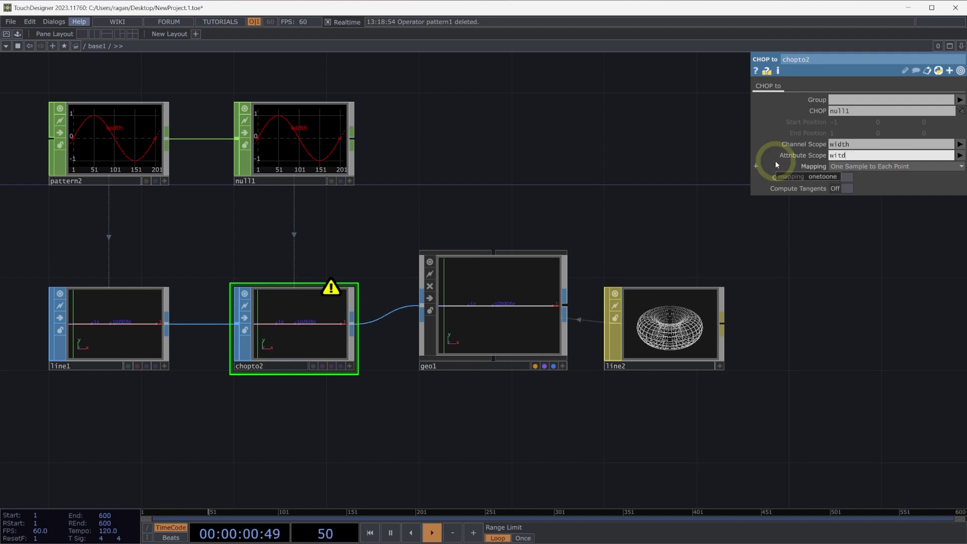
{"action": "type", "text": "th"}
{"action": "key", "text": "BackSpace"}
{"action": "key", "text": "BackSpace"}
{"action": "key", "text": "BackSpace"}
{"action": "key", "text": "BackSpace"}
{"action": "type", "text": "dth"}
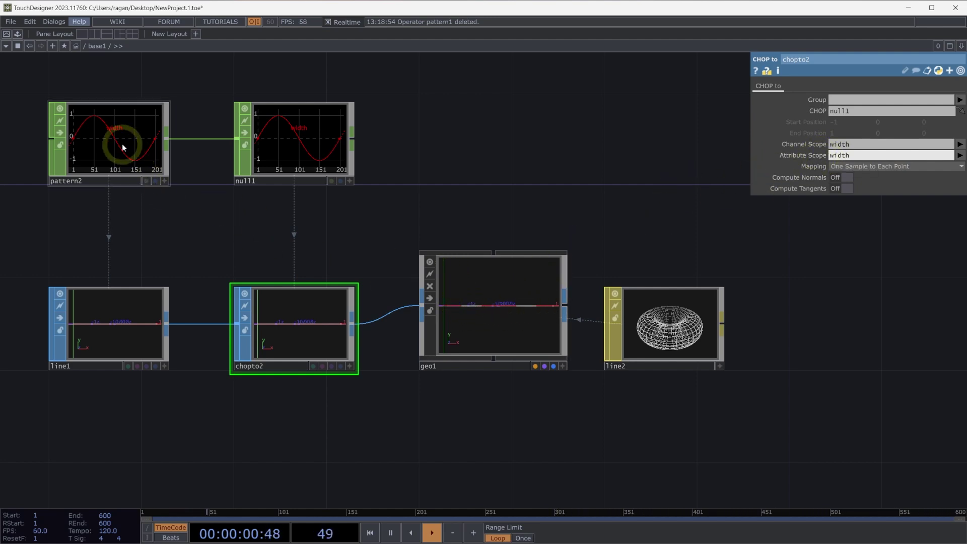
Set the Pattern CHOP's Amplitude to 100 to widen the line rendered in the Geometry COMP.
{"action": "left_click", "coordinate": [150, 177]}
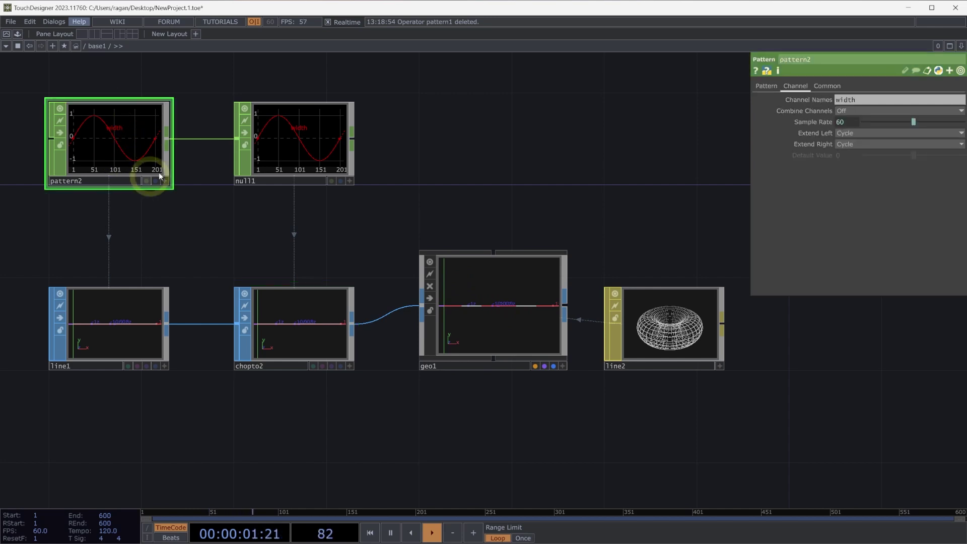
{"action": "left_click", "coordinate": [768, 86]}
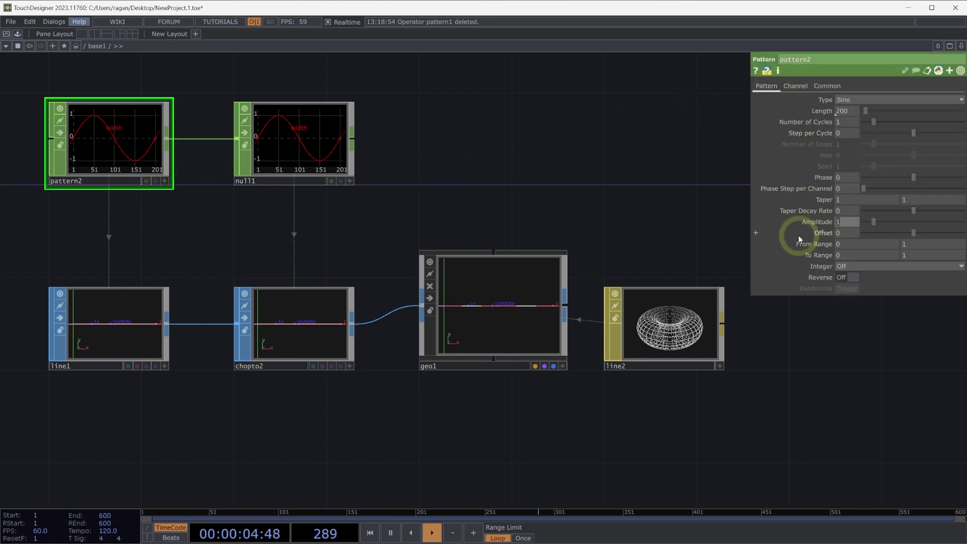
{"action": "type", "text": "00"}
{"action": "key", "text": "Return"}
{"action": "left_click", "coordinate": [536, 239]}
{"action": "left_click", "coordinate": [486, 283]}
{"action": "left_click_drag", "start_coordinate": [469, 202], "coordinate": [477, 201]}
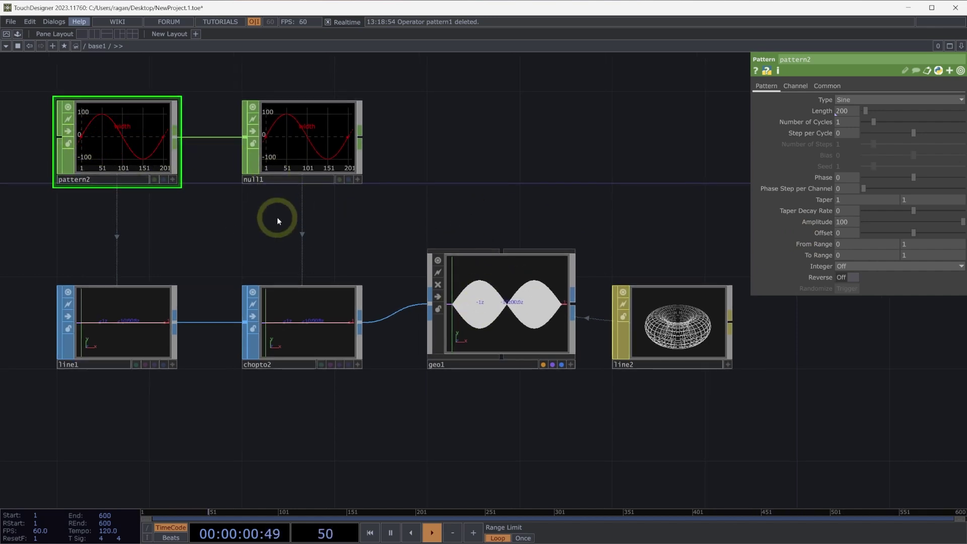
{"action": "left_click", "coordinate": [496, 310]}
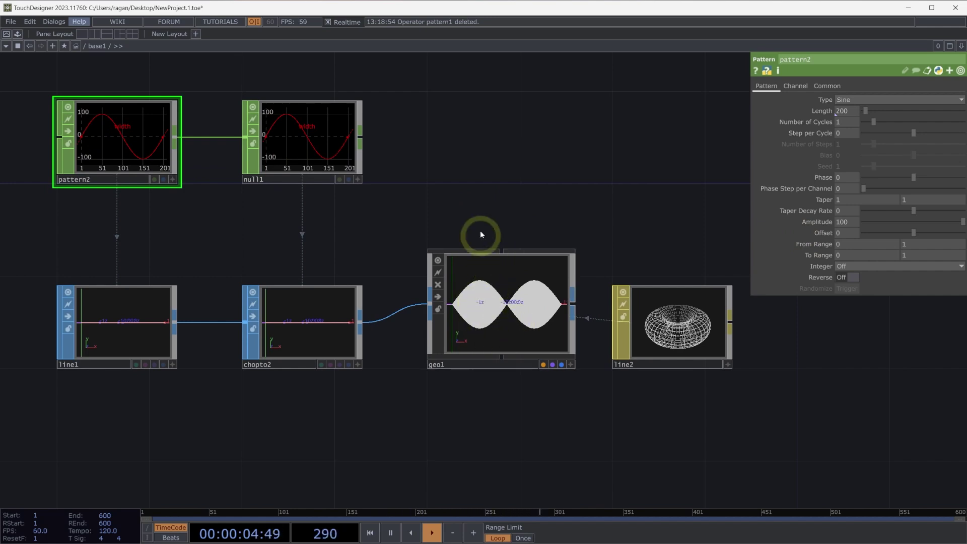
{"action": "left_click_drag", "start_coordinate": [504, 225], "coordinate": [529, 251]}
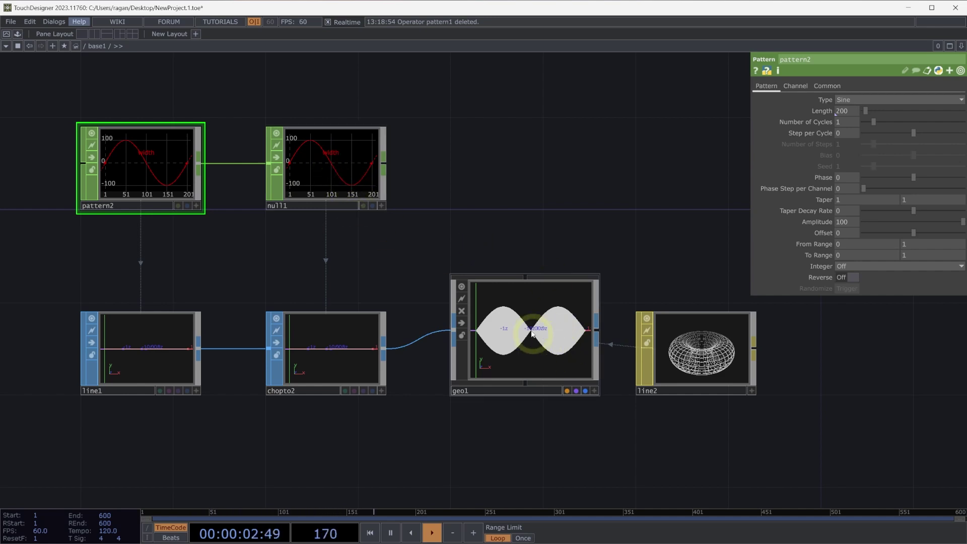
Move the Null CHOP, CHOP to SOP, Geometry COMP and Line MAT together to open space after the Pattern CHOP.
{"action": "left_click_drag", "start_coordinate": [227, 119], "coordinate": [784, 444]}
{"action": "left_click_drag", "start_coordinate": [559, 228], "coordinate": [444, 242]}
{"action": "scroll", "coordinate": [443, 241], "scroll_direction": "down", "scroll_amount": 3}
{"action": "left_click_drag", "start_coordinate": [300, 327], "coordinate": [428, 328]}
{"action": "key", "text": "h"}
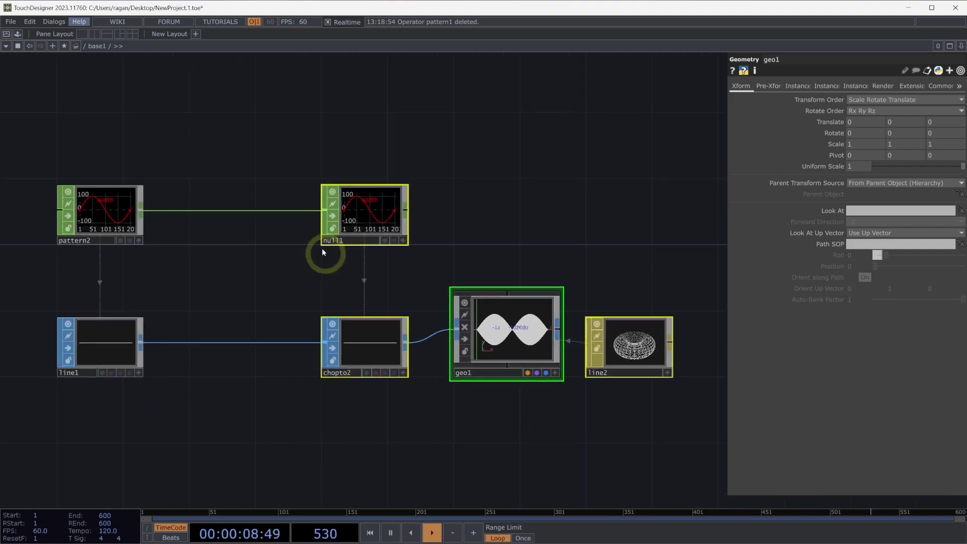
Insert a Math CHOP on the connection between the Pattern CHOP and the Null CHOP.
{"action": "right_click", "coordinate": [226, 210]}
{"action": "left_click", "coordinate": [249, 199]}
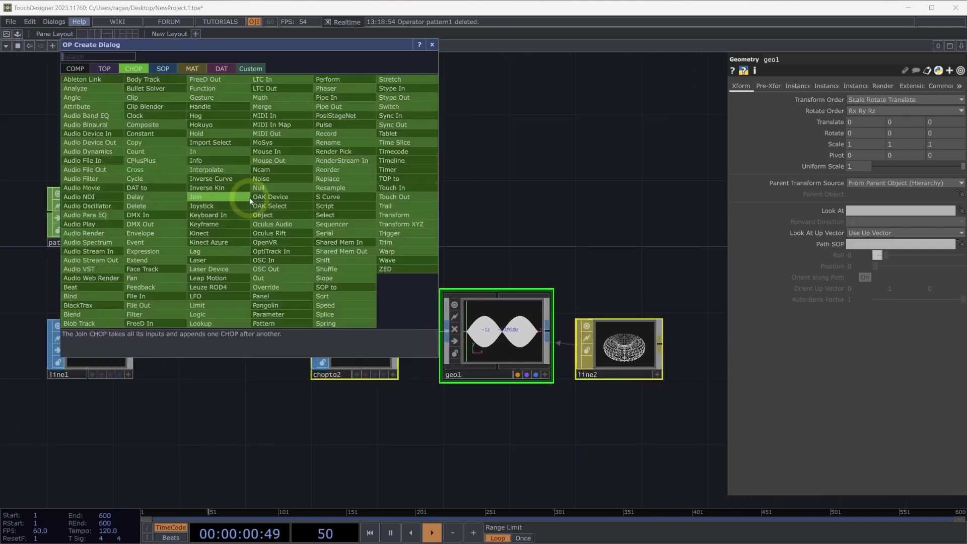
{"action": "left_click", "coordinate": [303, 97]}
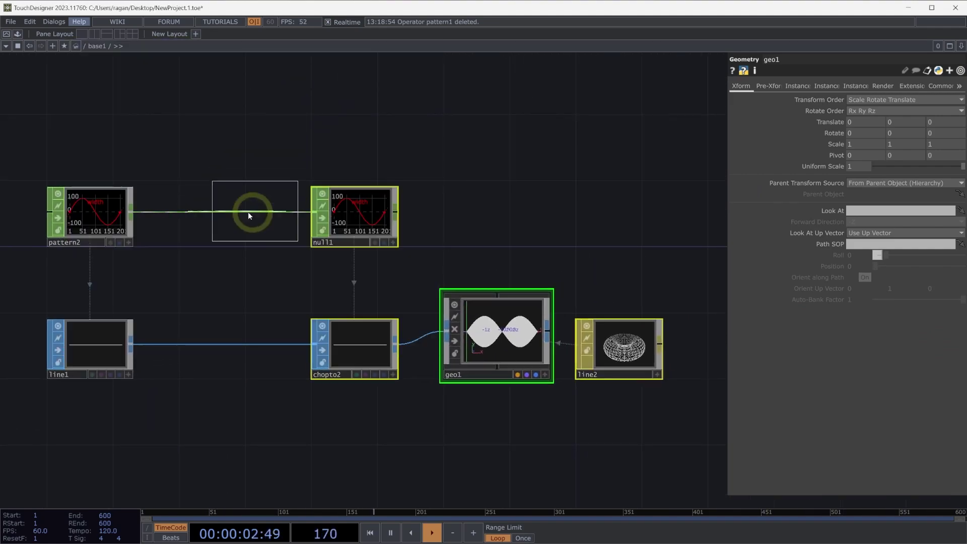
{"action": "left_click", "coordinate": [247, 211]}
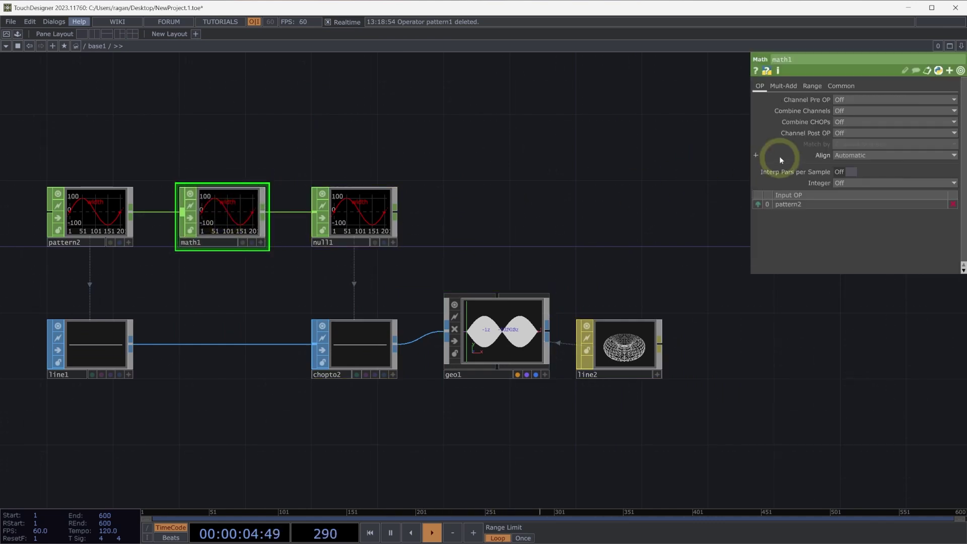
Set the Math CHOP's Channel Pre OP to Positive.
{"action": "left_click", "coordinate": [849, 100]}
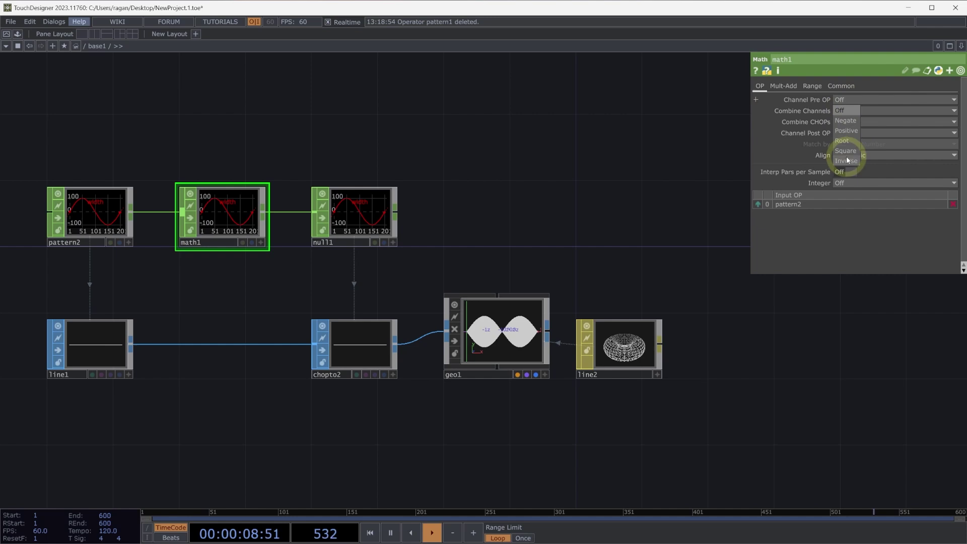
{"action": "left_click", "coordinate": [846, 131]}
{"action": "scroll", "coordinate": [316, 259], "scroll_direction": "up", "scroll_amount": 3}
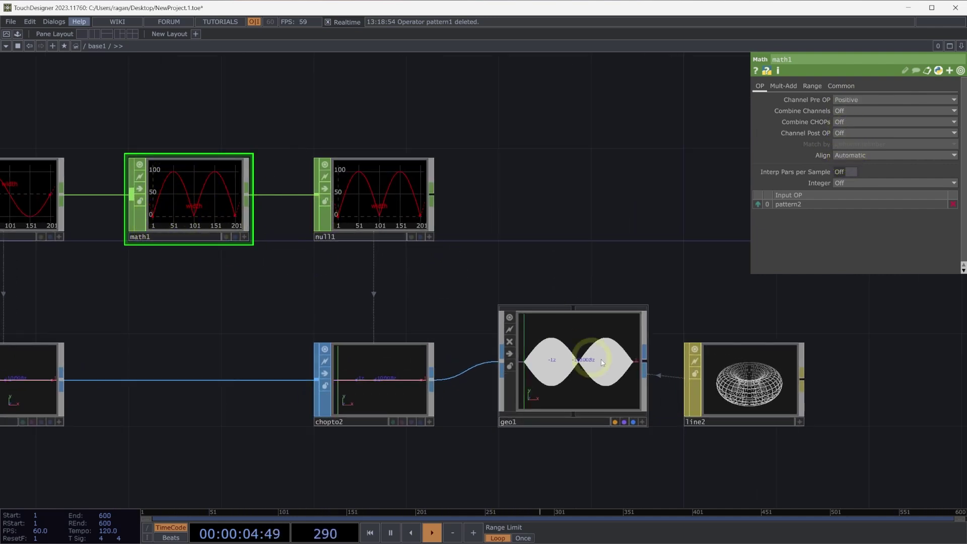
{"action": "scroll", "coordinate": [403, 317], "scroll_direction": "down", "scroll_amount": 3}
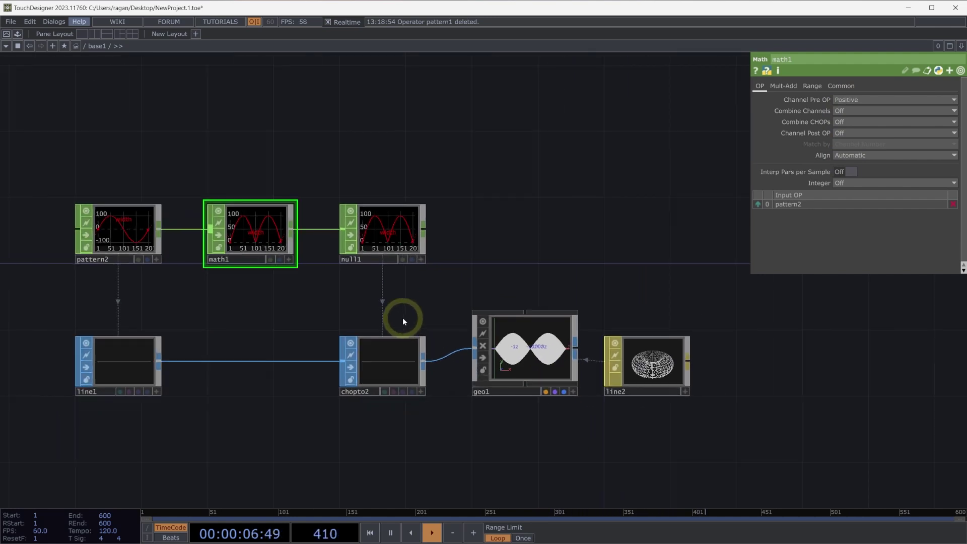
Set the Pattern CHOP's second Taper value to 0 and its Number of Cycles to 2.
{"action": "left_click", "coordinate": [131, 240]}
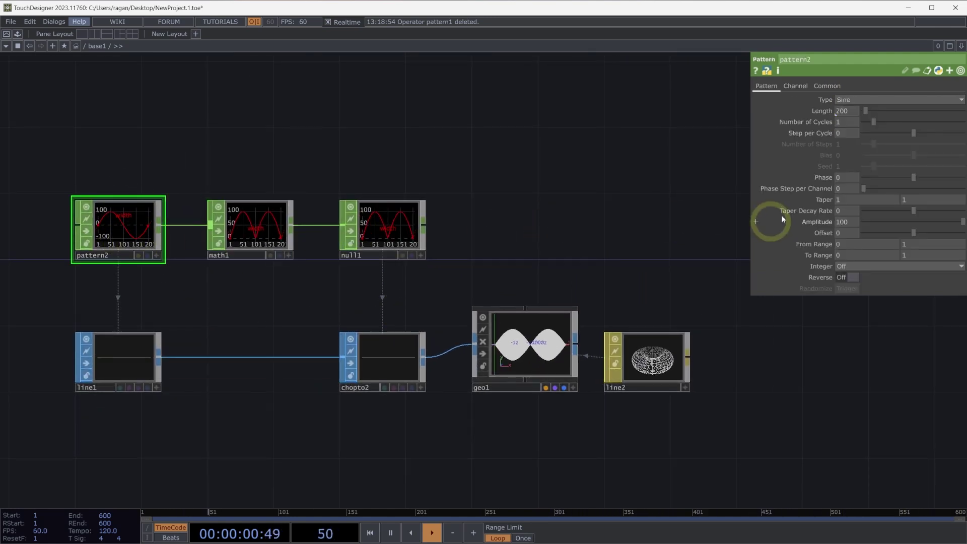
{"action": "type", "text": "0"}
{"action": "key", "text": "Return"}
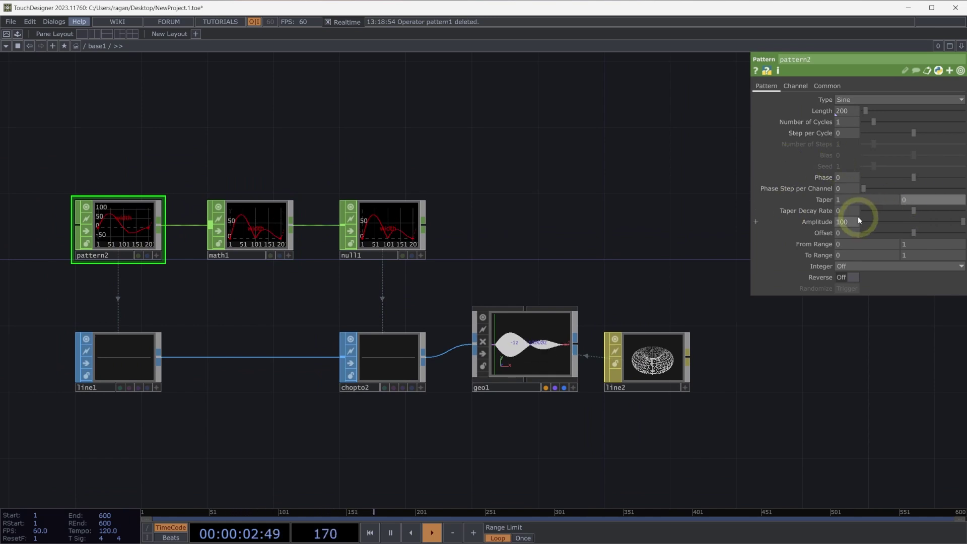
{"action": "left_click", "coordinate": [847, 124]}
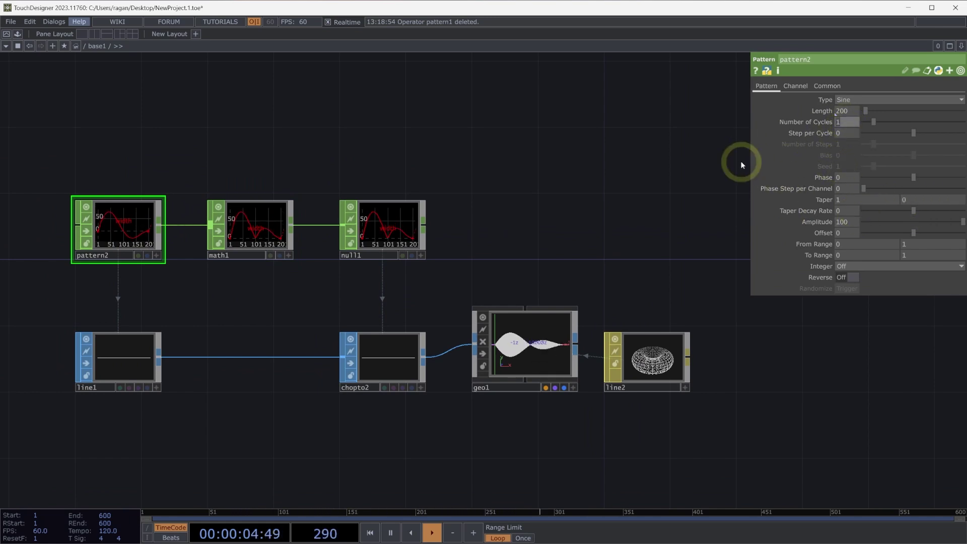
{"action": "type", "text": "2"}
{"action": "key", "text": "Return"}
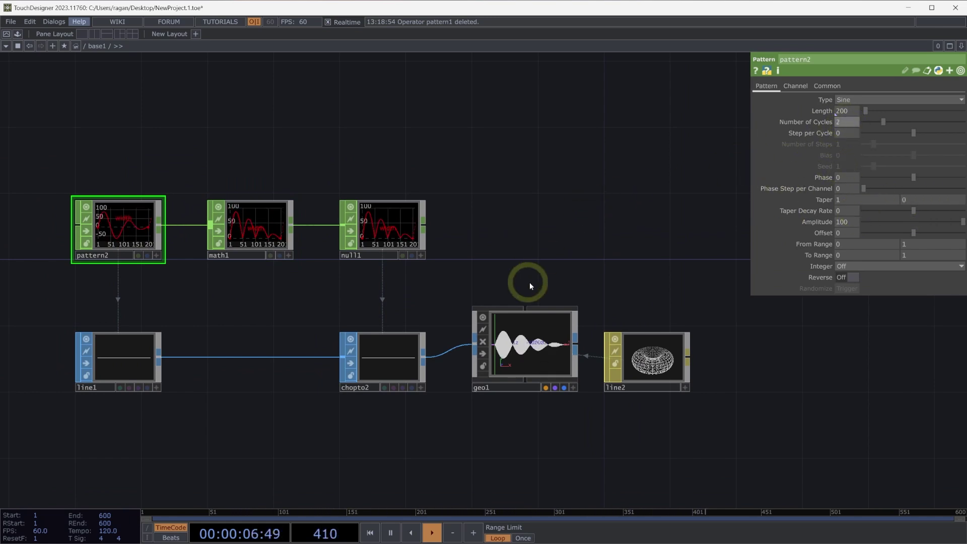
{"action": "scroll", "coordinate": [529, 348], "scroll_direction": "up", "scroll_amount": 4}
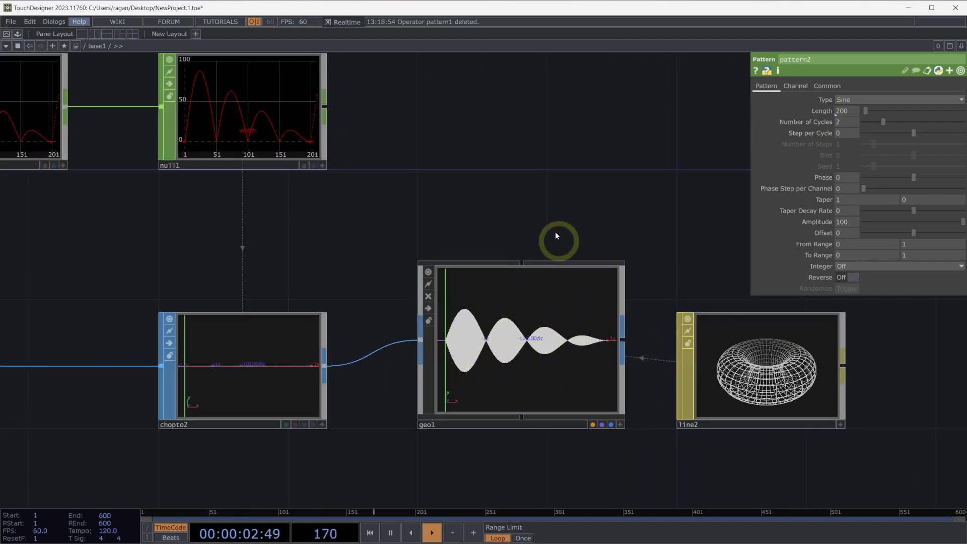
{"action": "left_click_drag", "start_coordinate": [569, 210], "coordinate": [615, 229]}
{"action": "scroll", "coordinate": [616, 228], "scroll_direction": "down", "scroll_amount": 3}
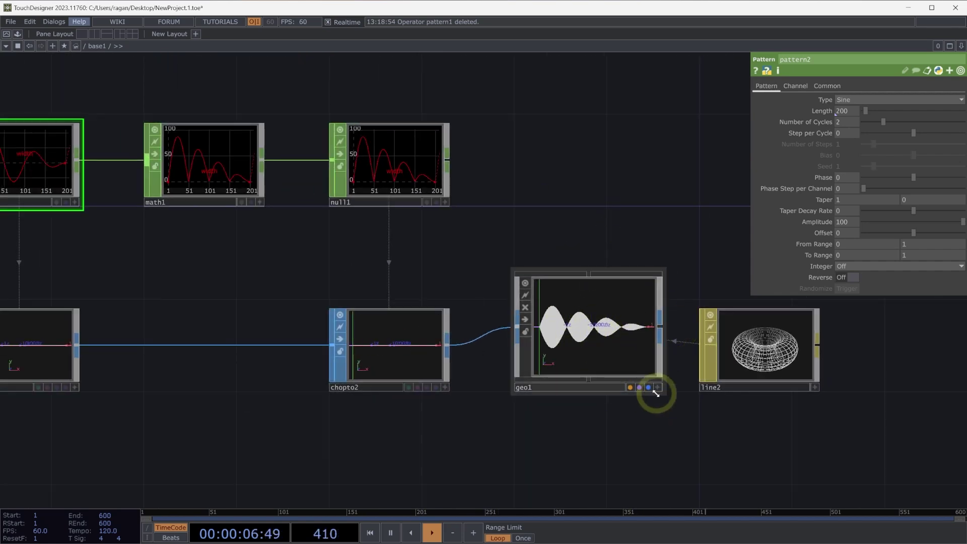
{"action": "left_click_drag", "start_coordinate": [668, 428], "coordinate": [720, 448]}
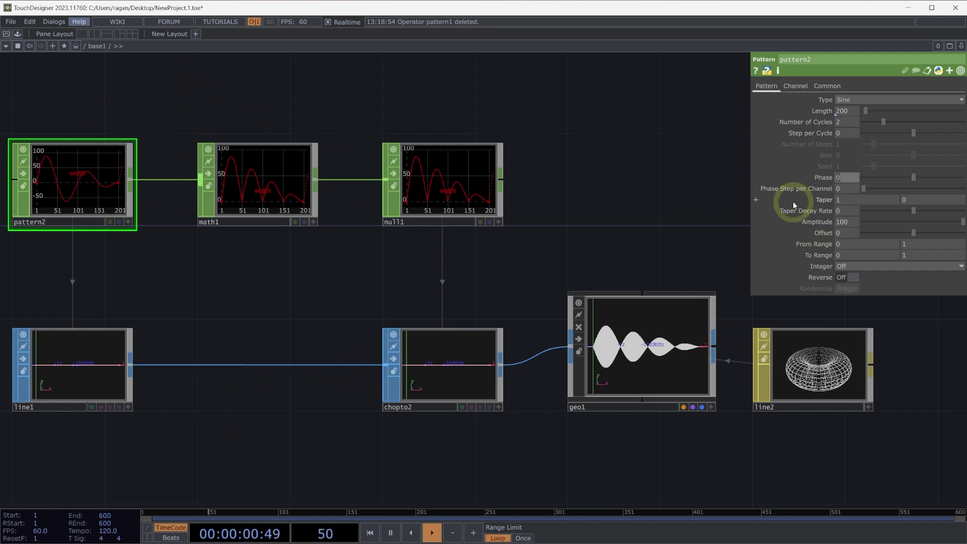
Animate the Pattern CHOP's Phase with the expression absTime.seconds * 0.125.
{"action": "left_click", "coordinate": [824, 179]}
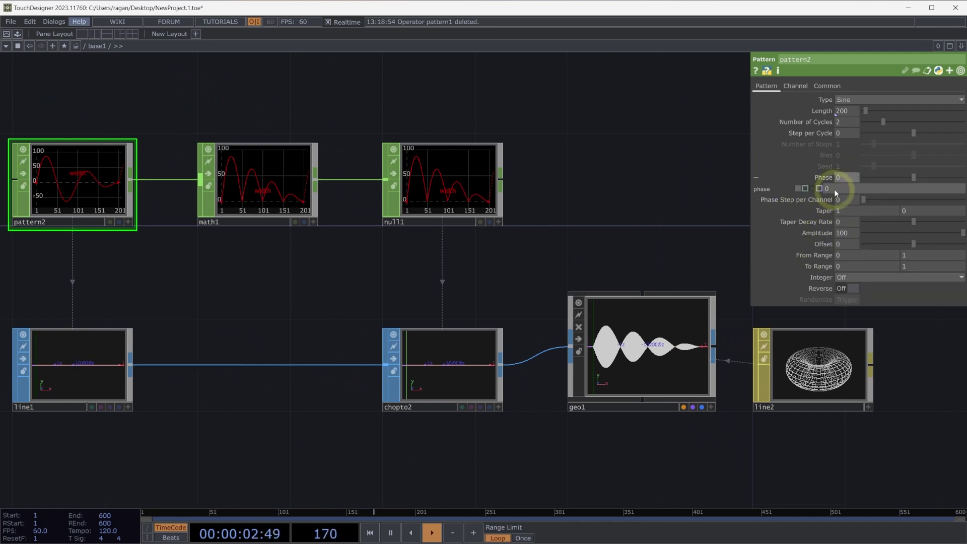
{"action": "type", "text": "absTime.seconds * 0.125"}
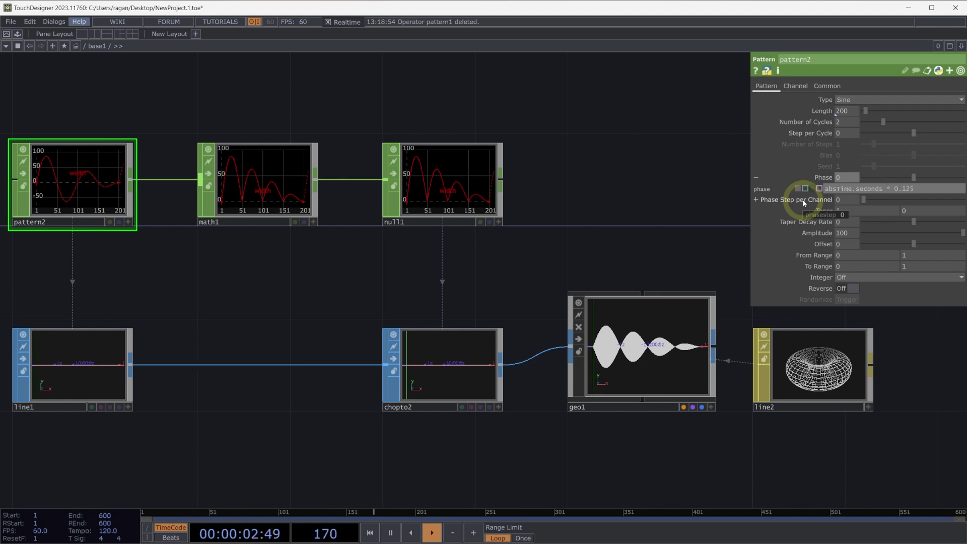
{"action": "key", "text": "Return"}
{"action": "left_click_drag", "start_coordinate": [647, 335], "coordinate": [604, 338]}
{"action": "scroll", "coordinate": [603, 357], "scroll_direction": "up", "scroll_amount": 5}
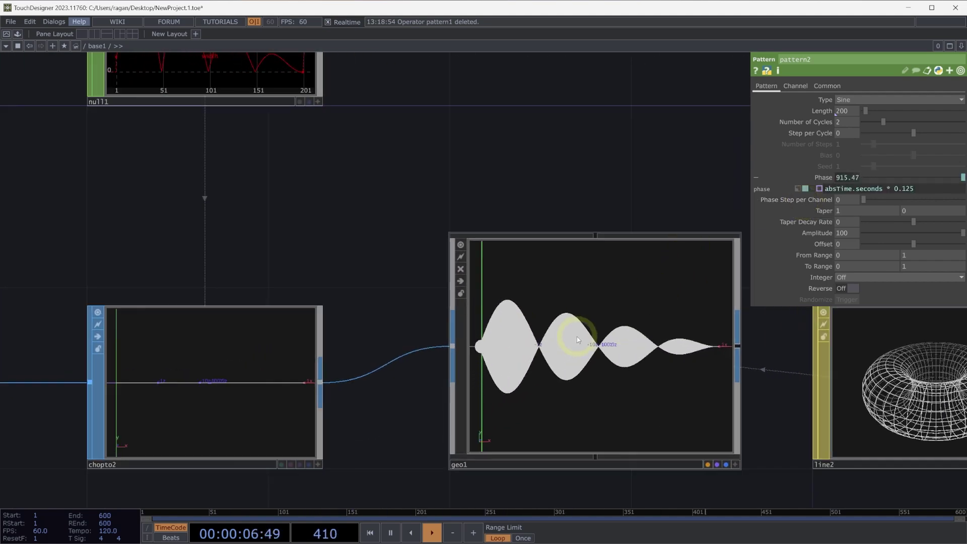
Reframe the view inside the Geometry COMP's viewer to examine the starting end of the animated line.
{"action": "scroll", "coordinate": [577, 339], "scroll_direction": "up", "scroll_amount": 5}
{"action": "left_click_drag", "start_coordinate": [438, 375], "coordinate": [479, 353]}
{"action": "scroll", "coordinate": [480, 356], "scroll_direction": "down", "scroll_amount": 6}
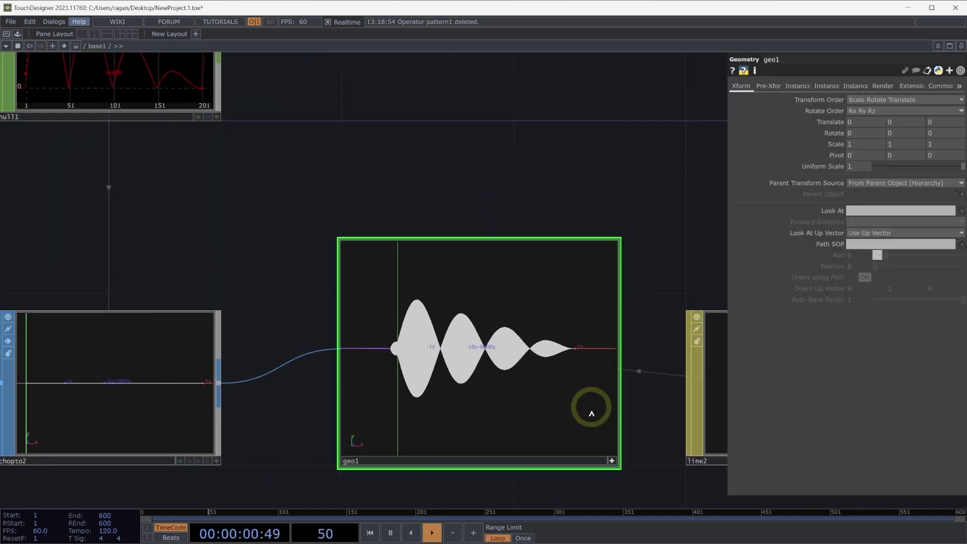
{"action": "left_click", "coordinate": [612, 460]}
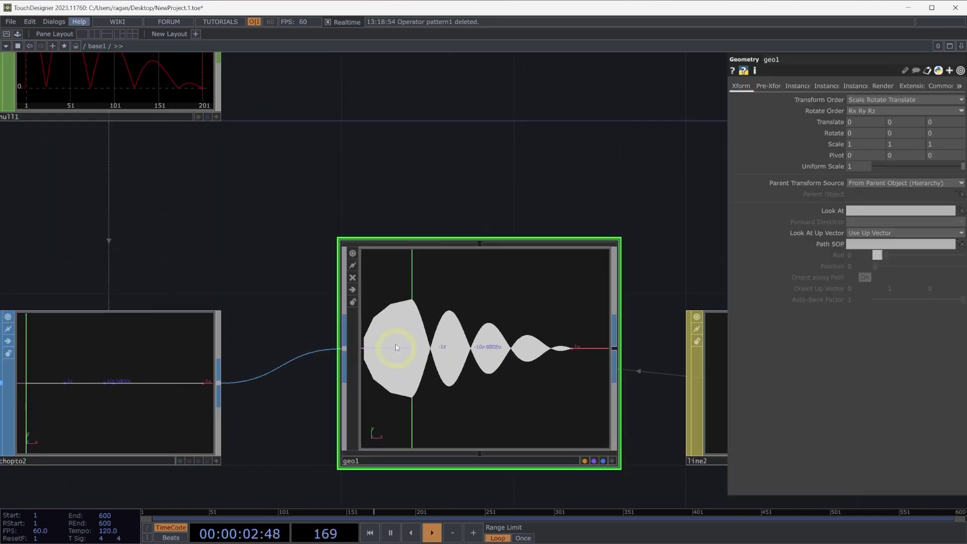
{"action": "left_click_drag", "start_coordinate": [568, 190], "coordinate": [429, 181]}
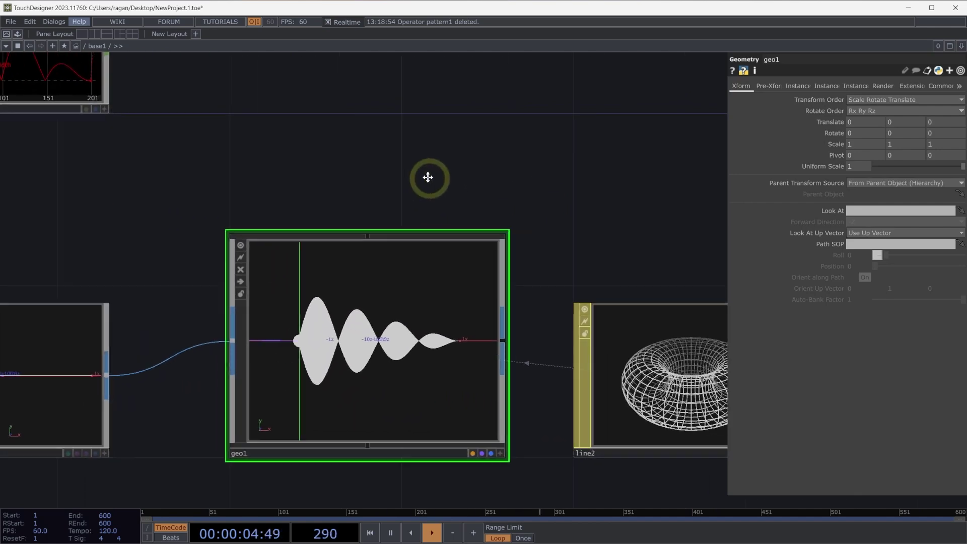
Set the Line MAT's Line Start Cap Type to None.
{"action": "scroll", "coordinate": [529, 215], "scroll_direction": "down", "scroll_amount": 4}
{"action": "left_click", "coordinate": [619, 272]}
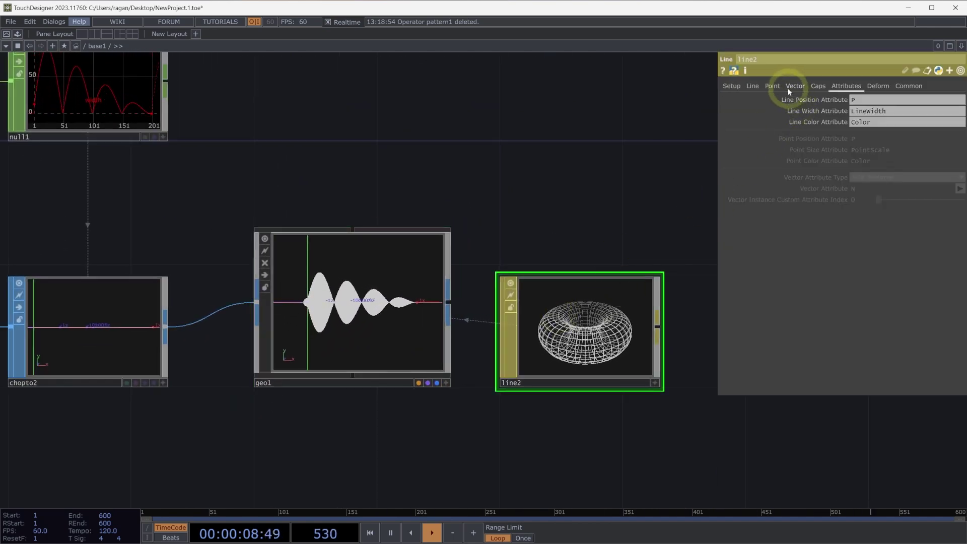
{"action": "left_click", "coordinate": [756, 86]}
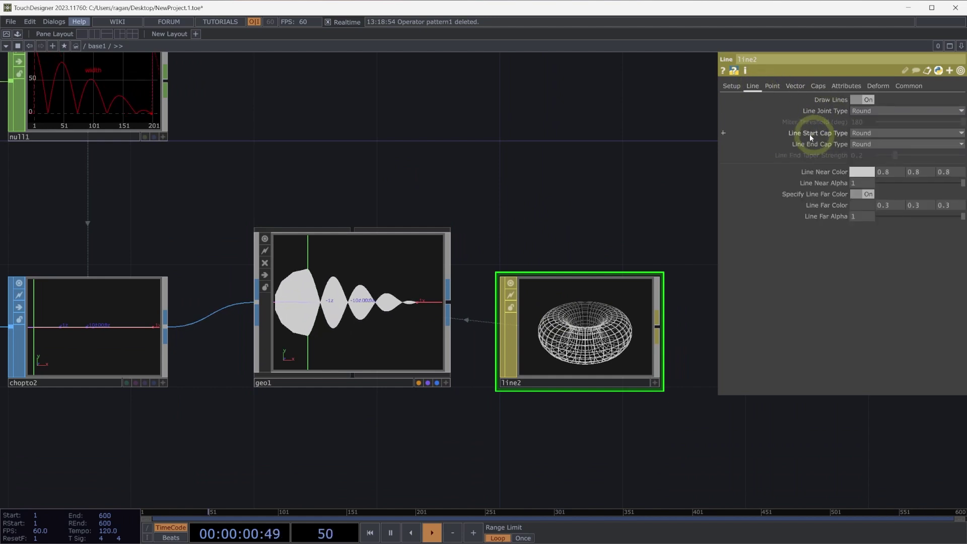
{"action": "left_click", "coordinate": [857, 133]}
{"action": "left_click", "coordinate": [864, 156]}
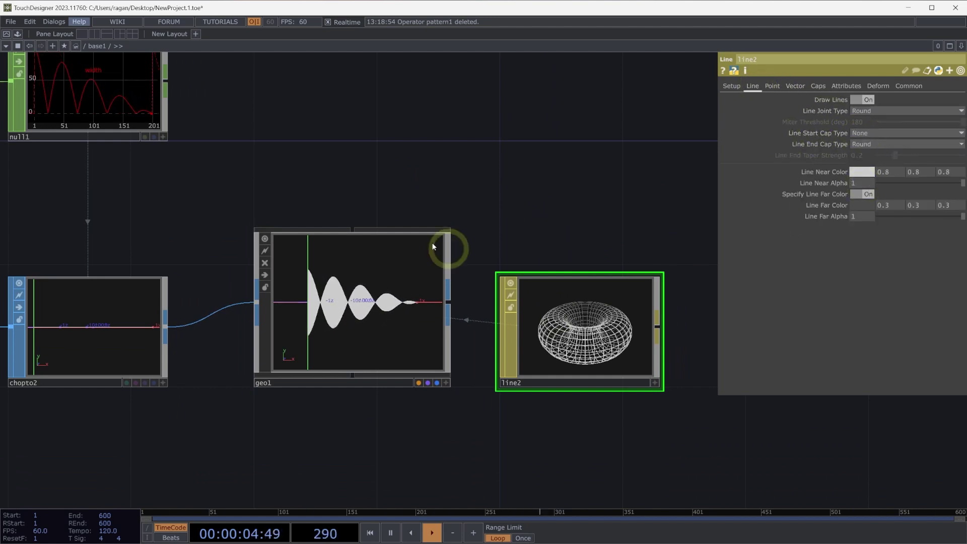
{"action": "scroll", "coordinate": [319, 305], "scroll_direction": "up", "scroll_amount": 2}
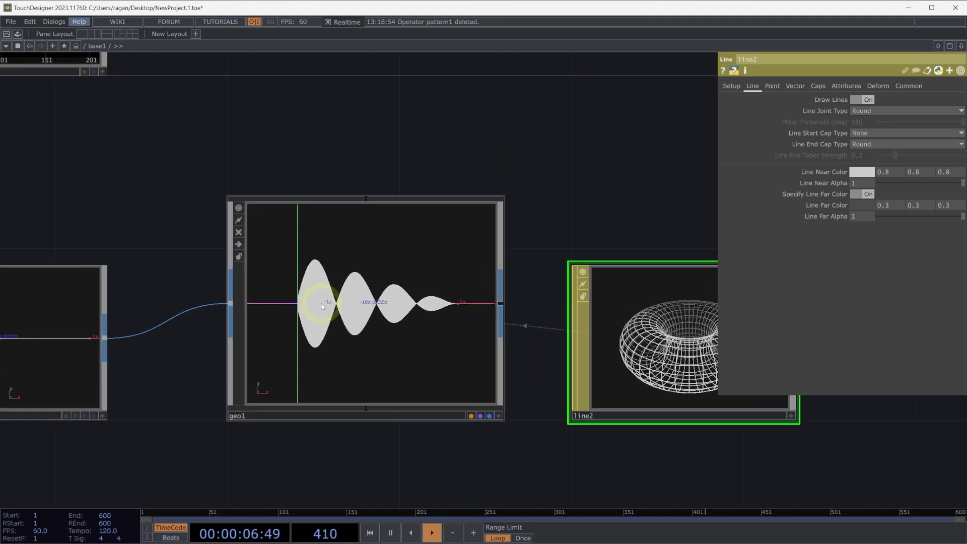
{"action": "scroll", "coordinate": [323, 306], "scroll_direction": "down", "scroll_amount": 4}
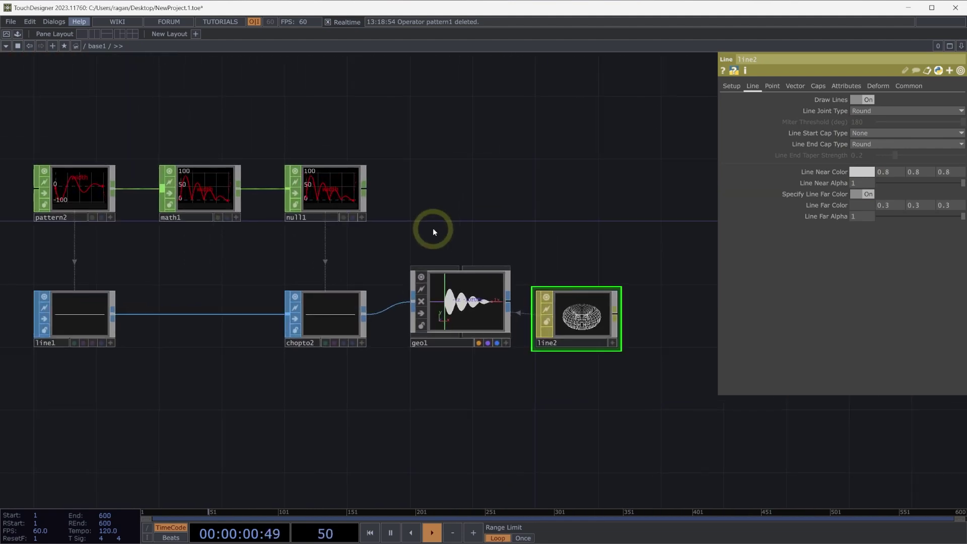
{"action": "left_click_drag", "start_coordinate": [471, 197], "coordinate": [522, 222]}
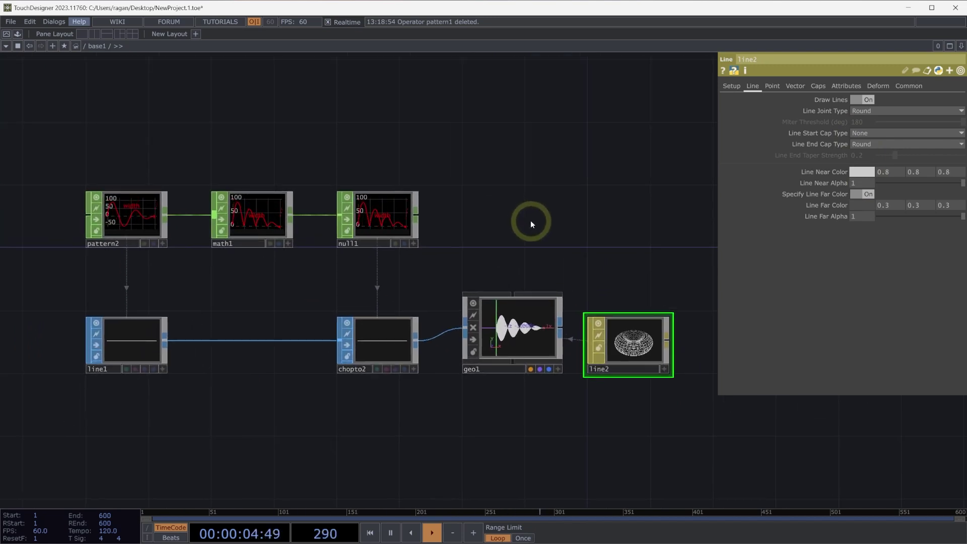
{"action": "left_click_drag", "start_coordinate": [516, 230], "coordinate": [509, 229]}
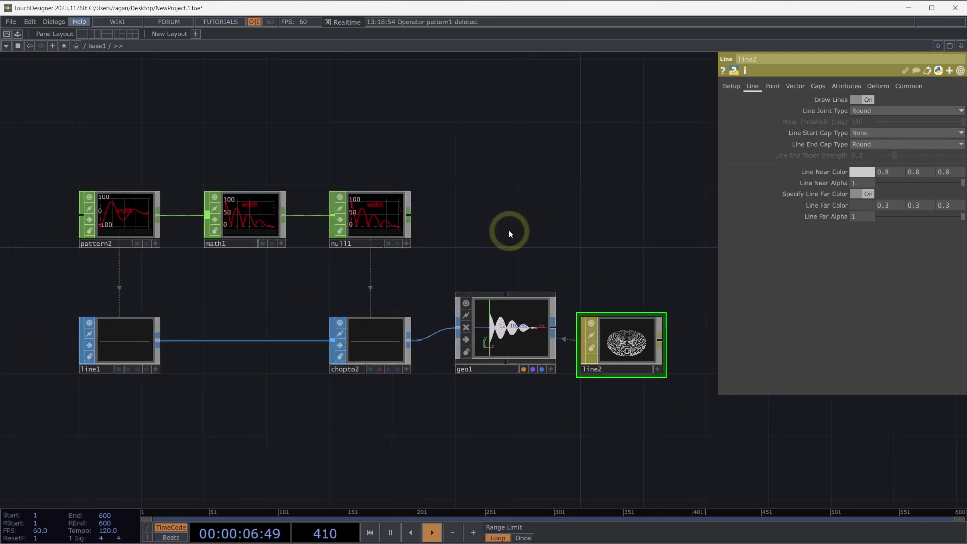